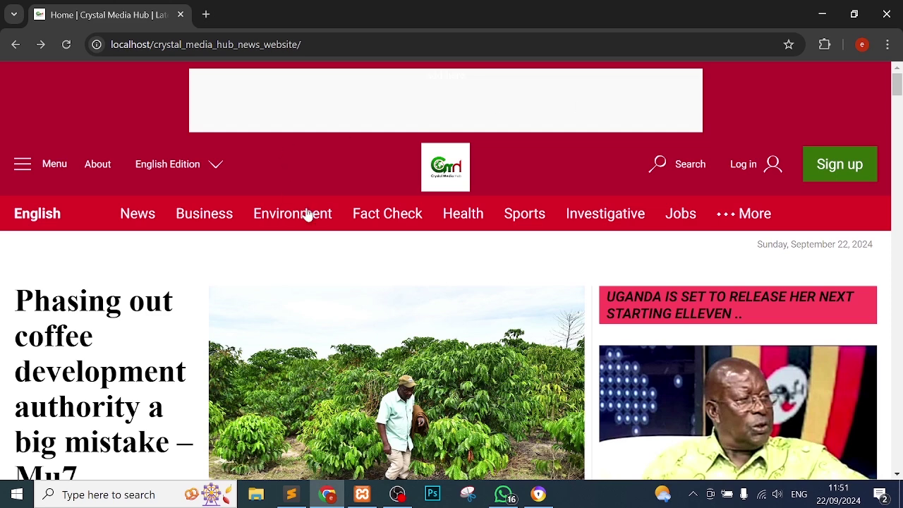
- Scroll through the homepage stories, then view and close the full section menu
scroll(306, 211, "down", 1)
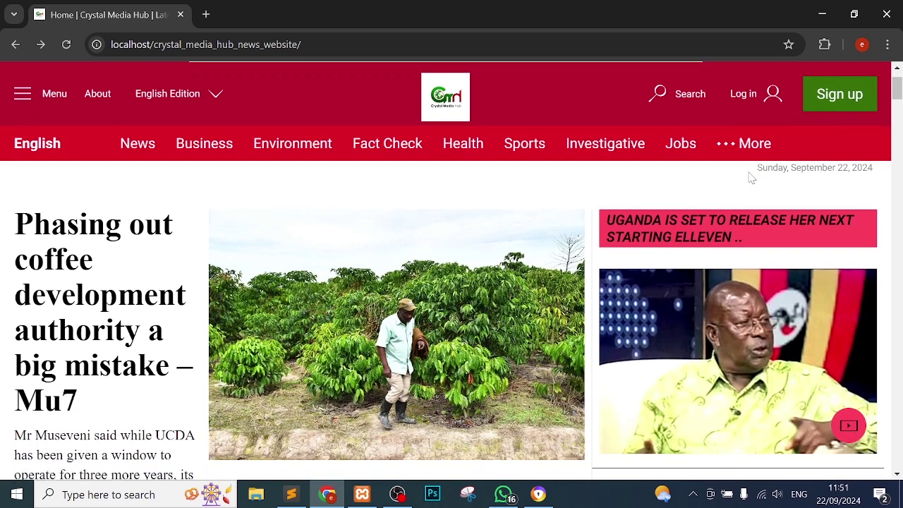
scroll(750, 179, "down", 3)
scroll(750, 178, "down", 1)
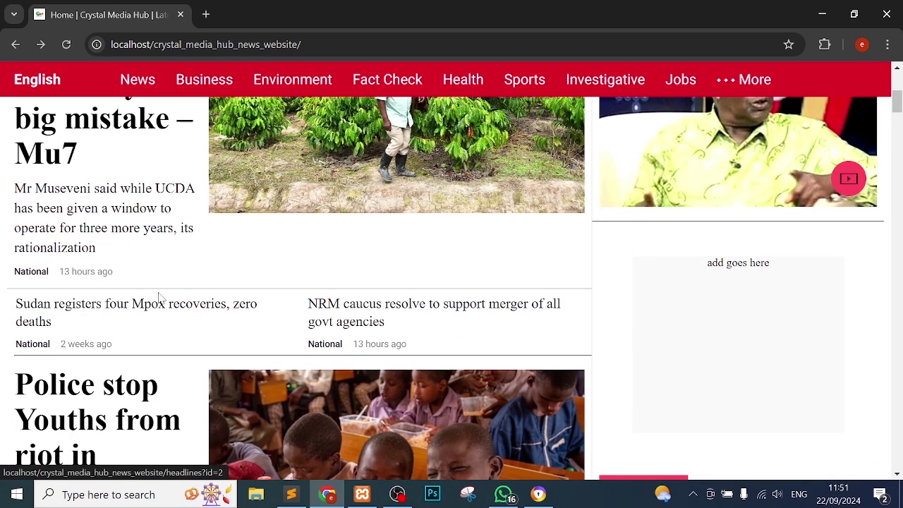
scroll(445, 296, "down", 1)
scroll(444, 297, "down", 4)
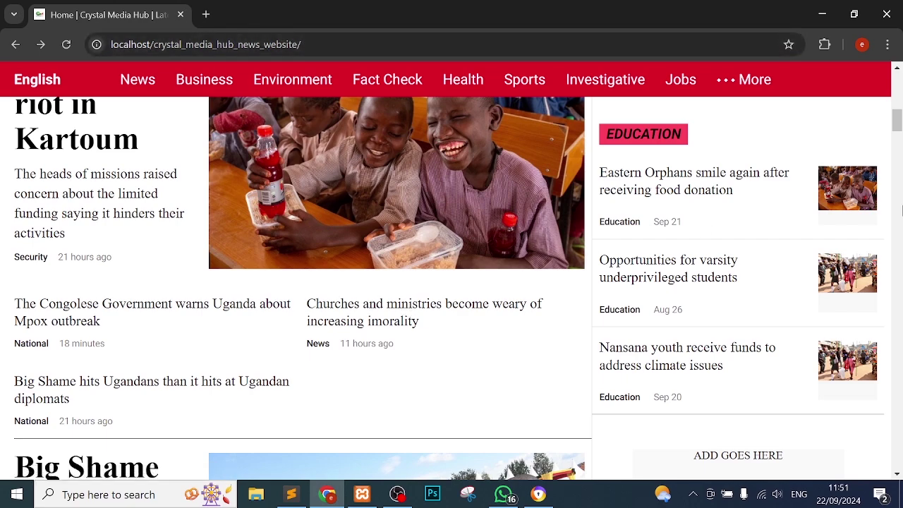
scroll(379, 157, "up", 10)
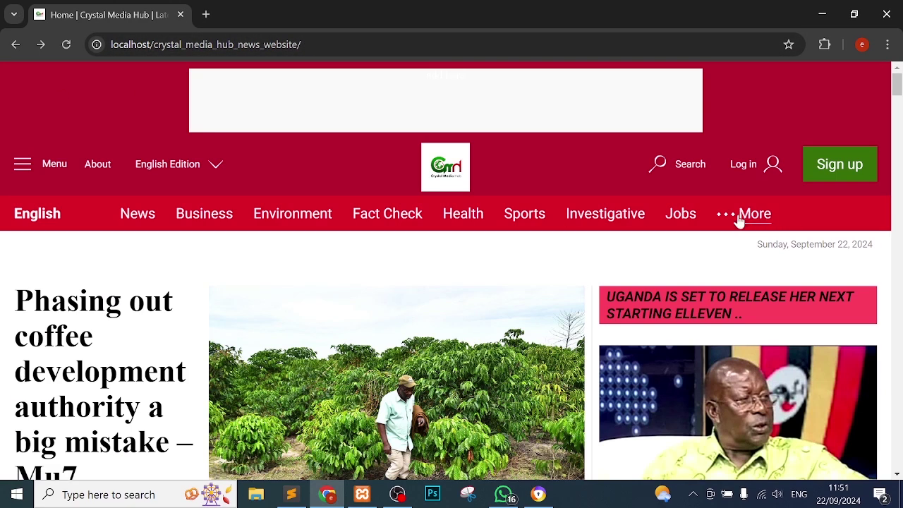
left_click(734, 217)
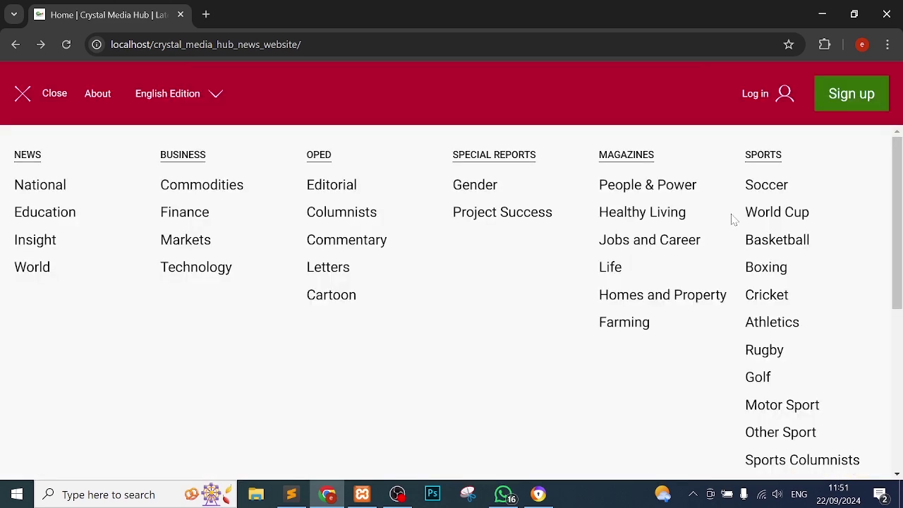
left_click(20, 96)
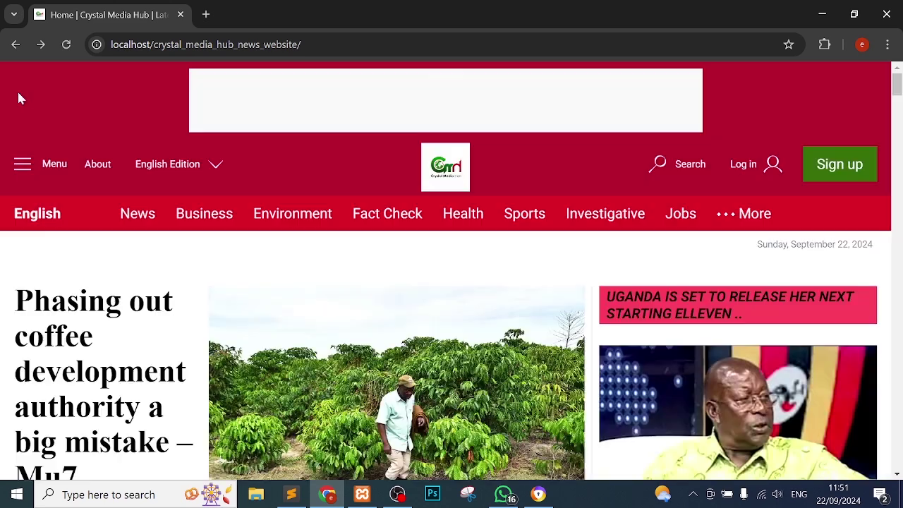
- Open a new empty browser tab and close it again
left_click(205, 14)
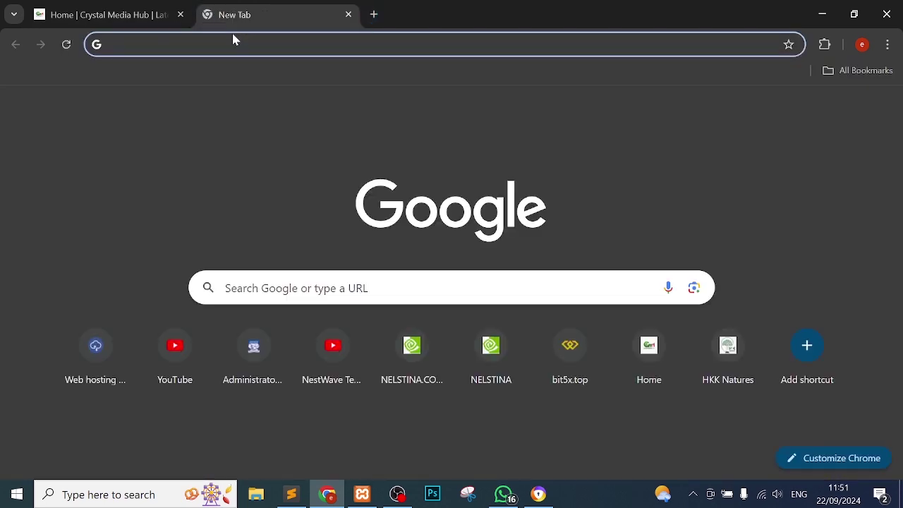
type("lo")
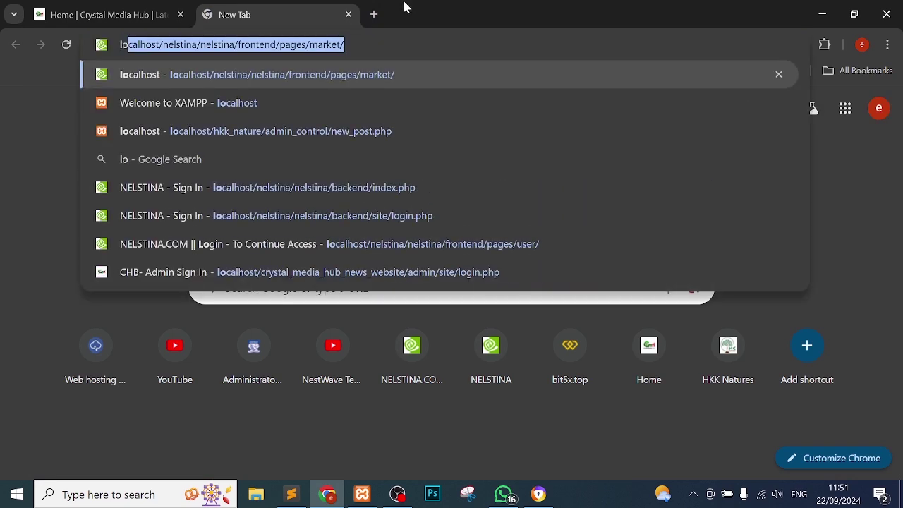
left_click(348, 14)
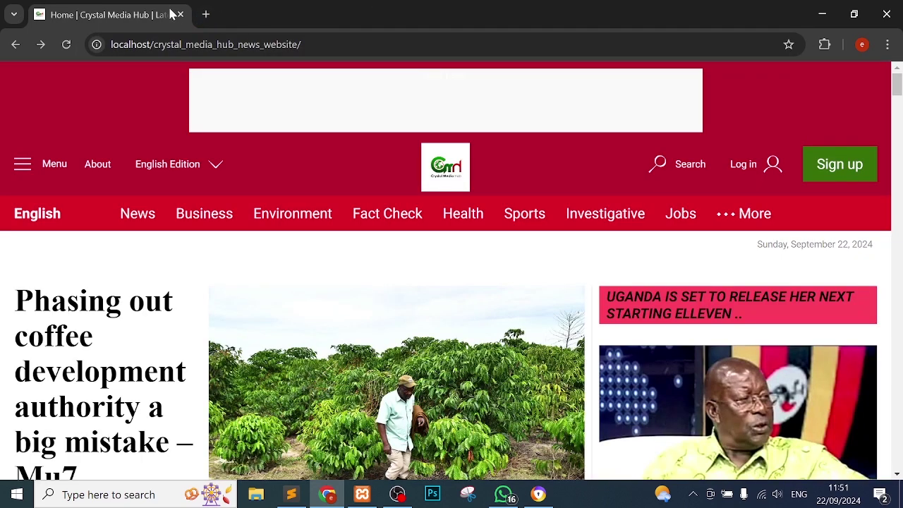
- Duplicate the homepage tab, start editing its address, then close the duplicate
right_click(171, 14)
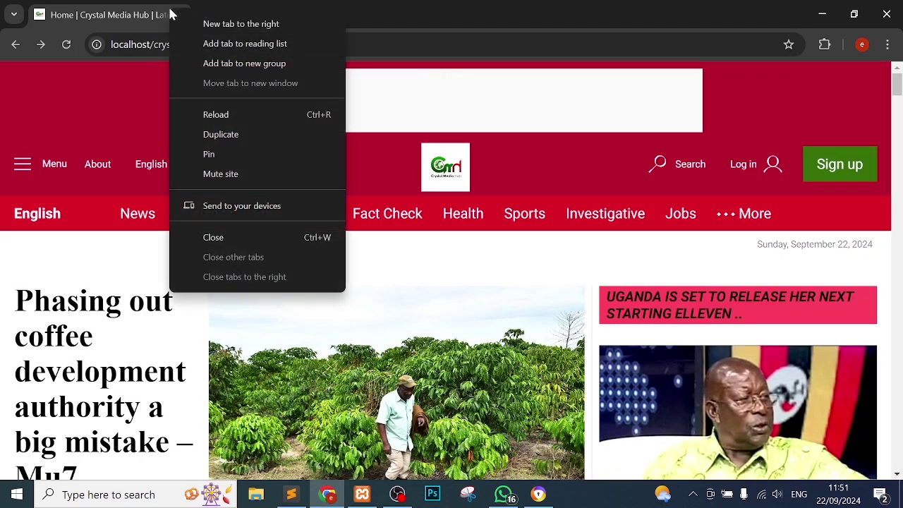
left_click(210, 136)
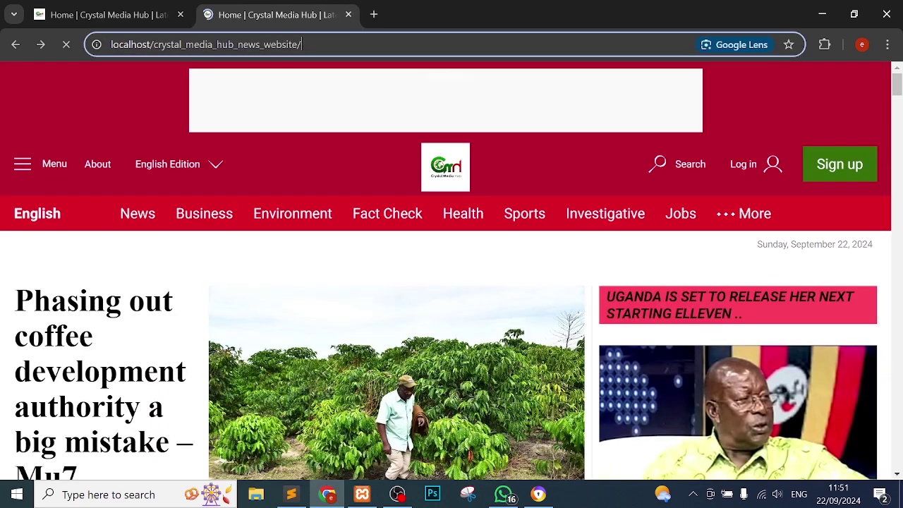
left_click(302, 45)
type("ad,")
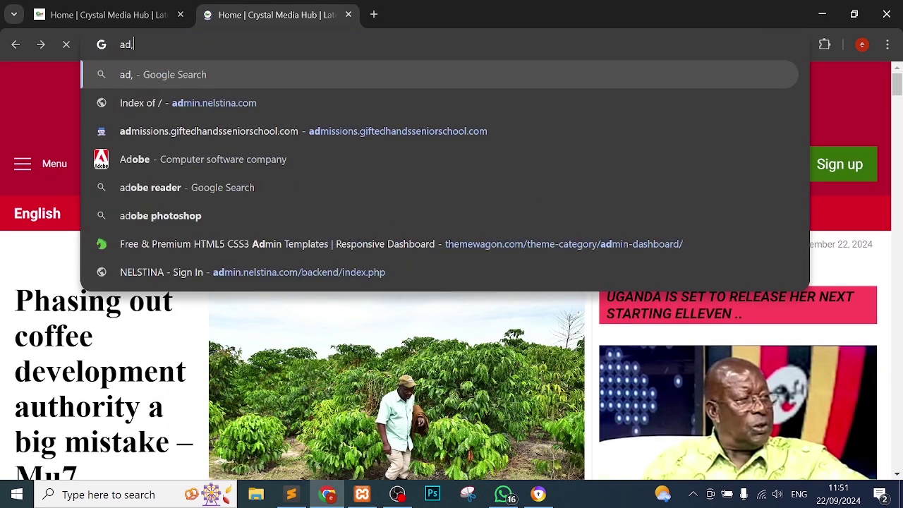
key("BackSpace")
key("BackSpace")
key("BackSpace")
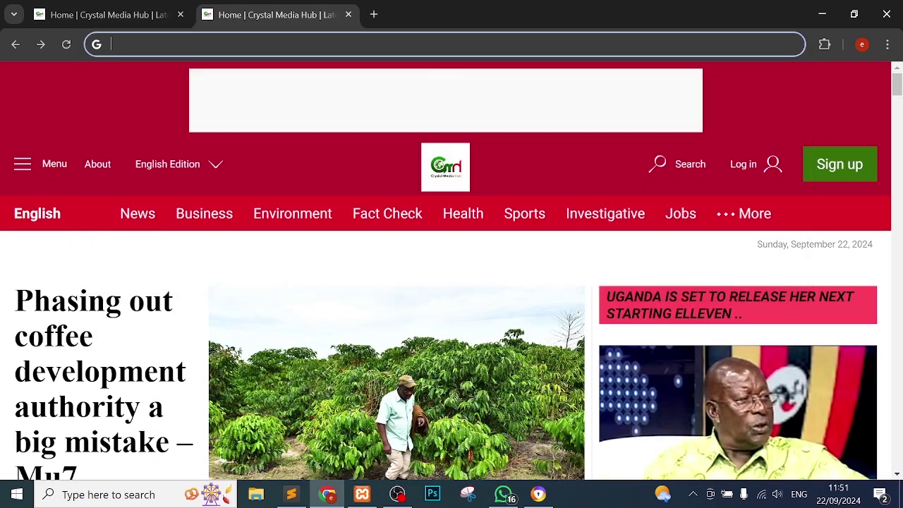
left_click(347, 14)
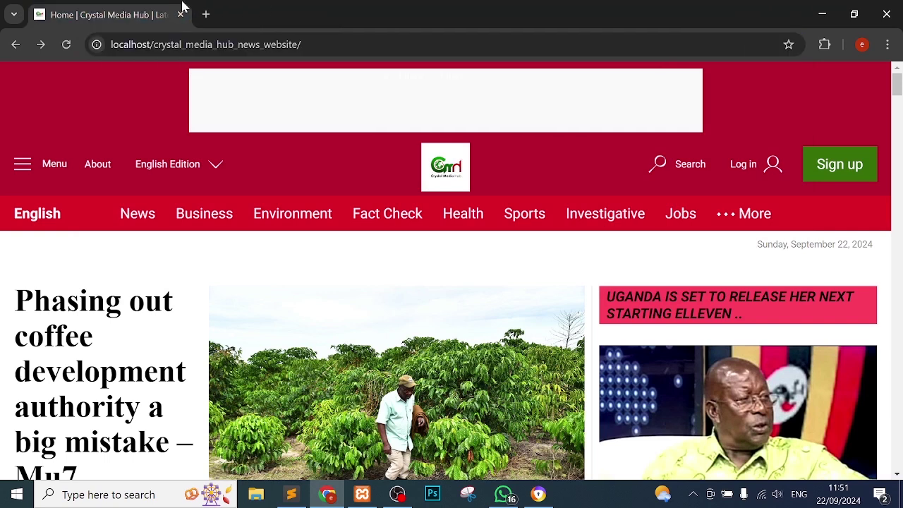
- Duplicate the homepage tab again and load its 'admin' address
right_click(136, 10)
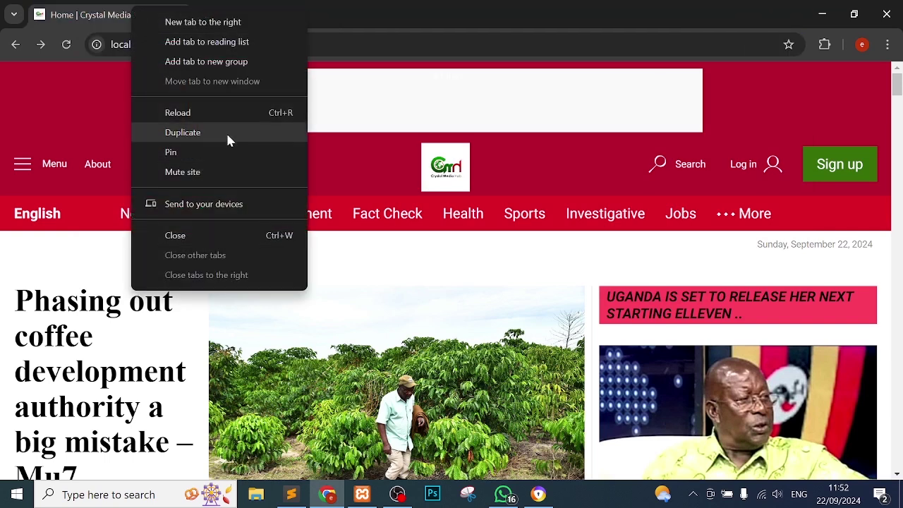
left_click(227, 134)
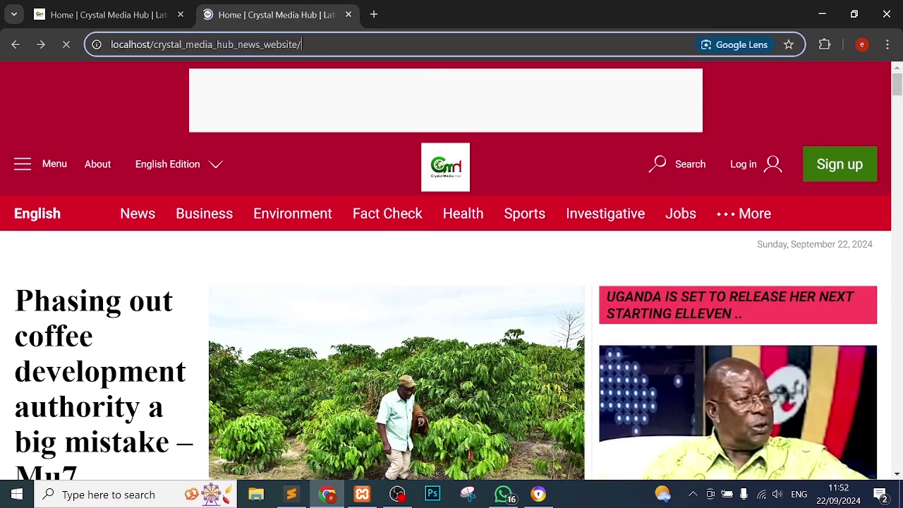
type("ad")
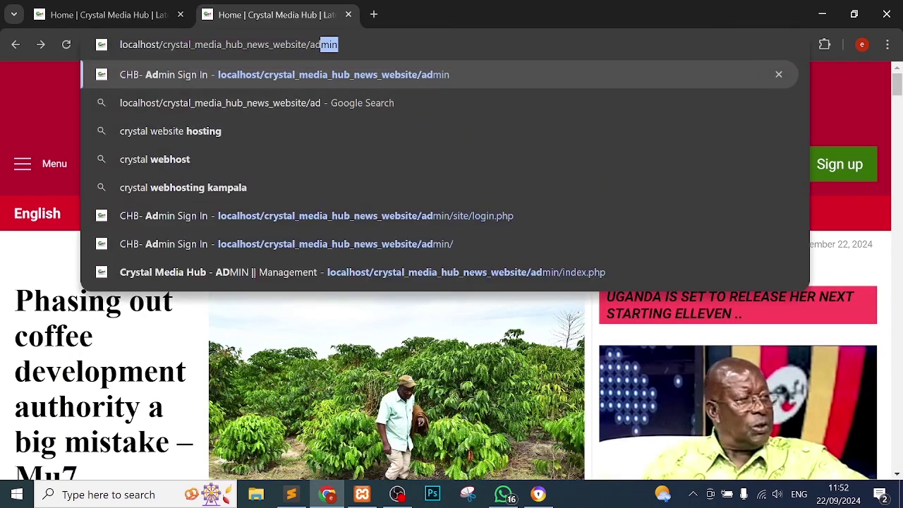
type("min")
key("Return")
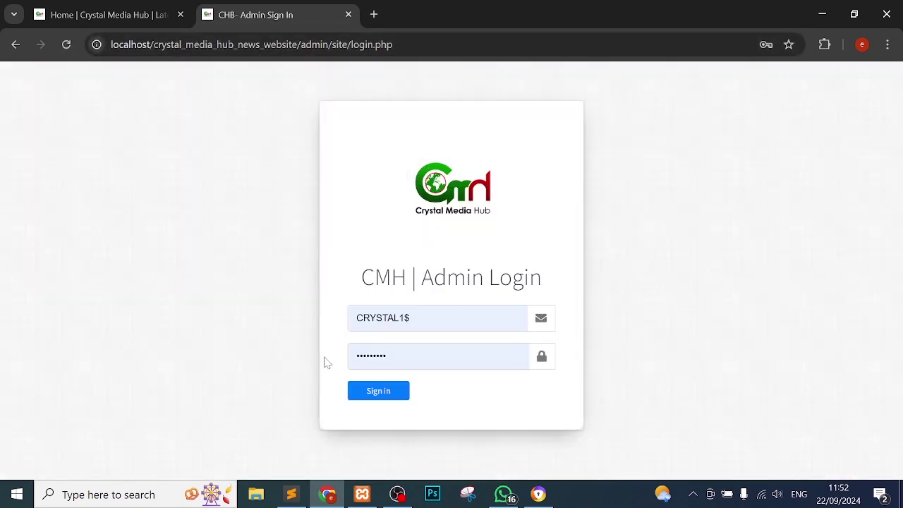
- Enter the admin username, fill in its saved password, and submit the login form
left_click(423, 318)
type("ernest")
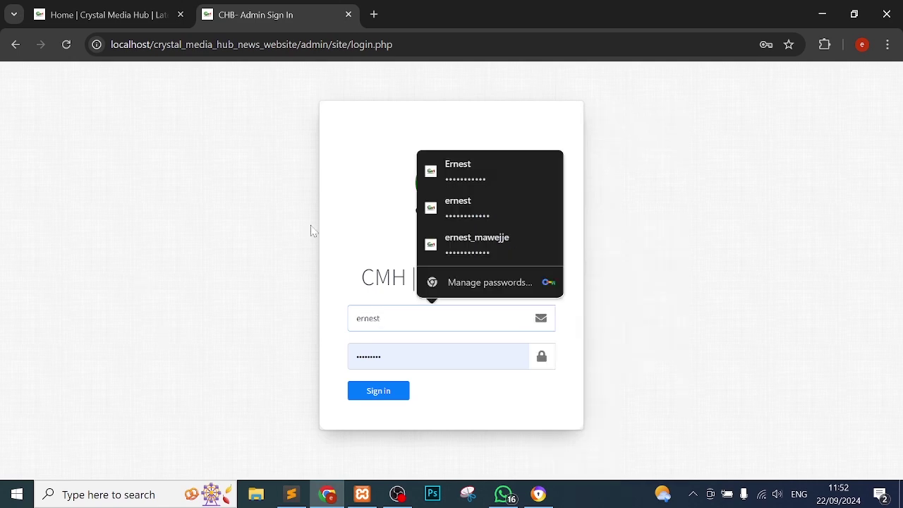
left_click(530, 206)
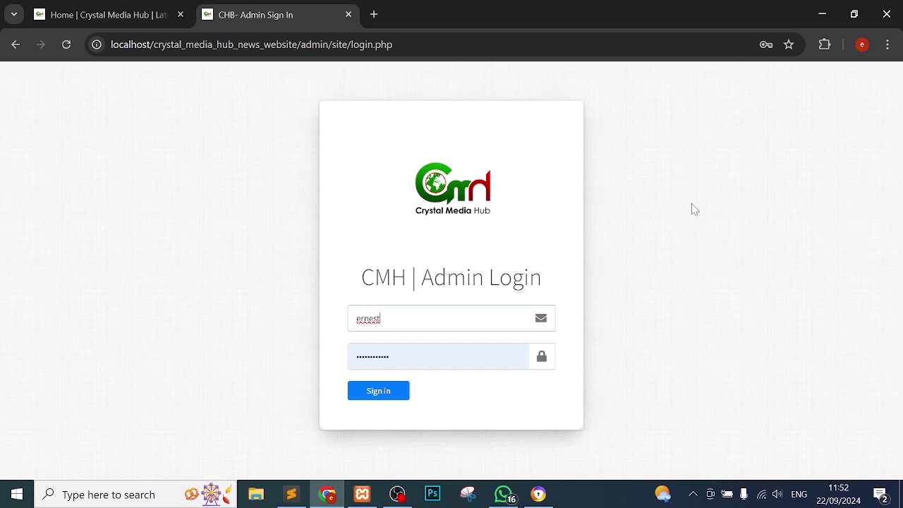
left_click(402, 390)
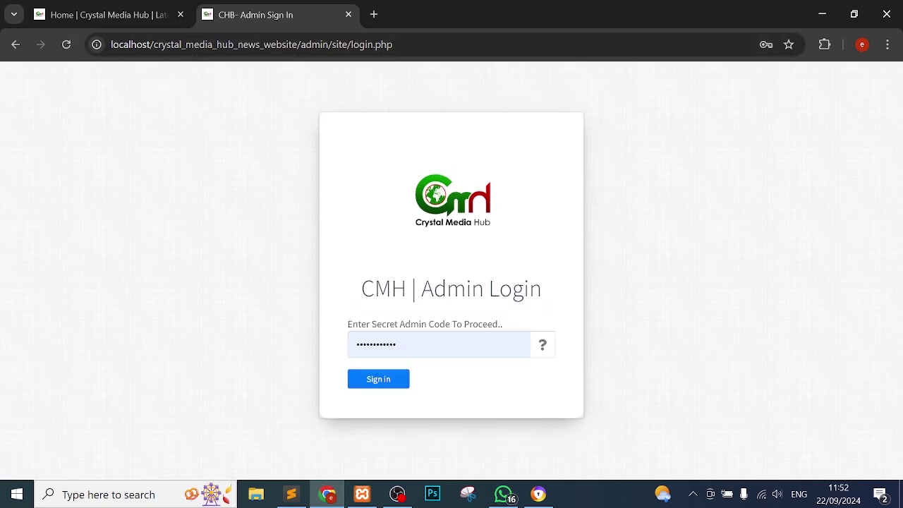
- Fill the admin code field with the saved secret code and submit it
left_click(423, 344)
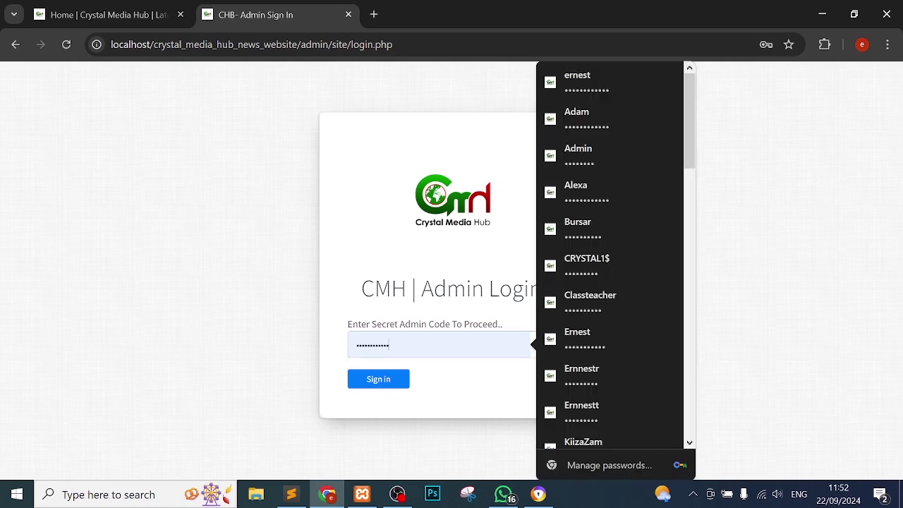
left_click(654, 261)
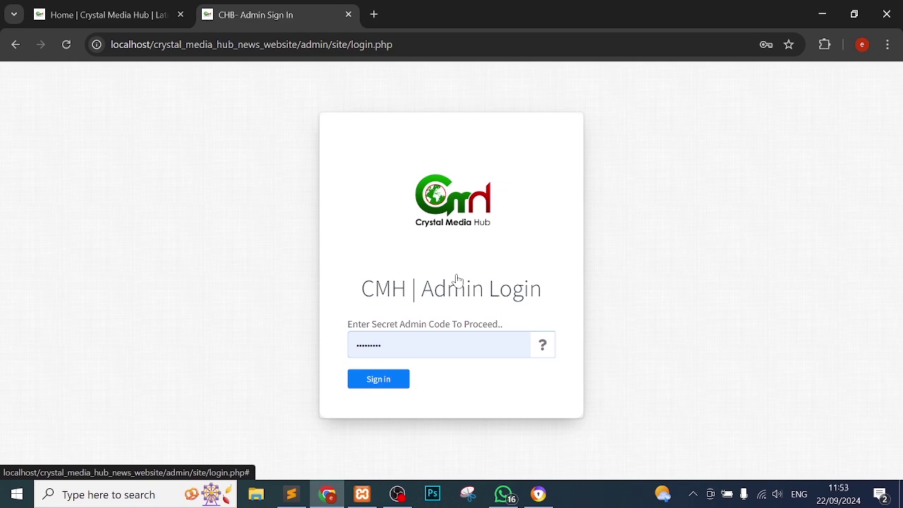
left_click(399, 378)
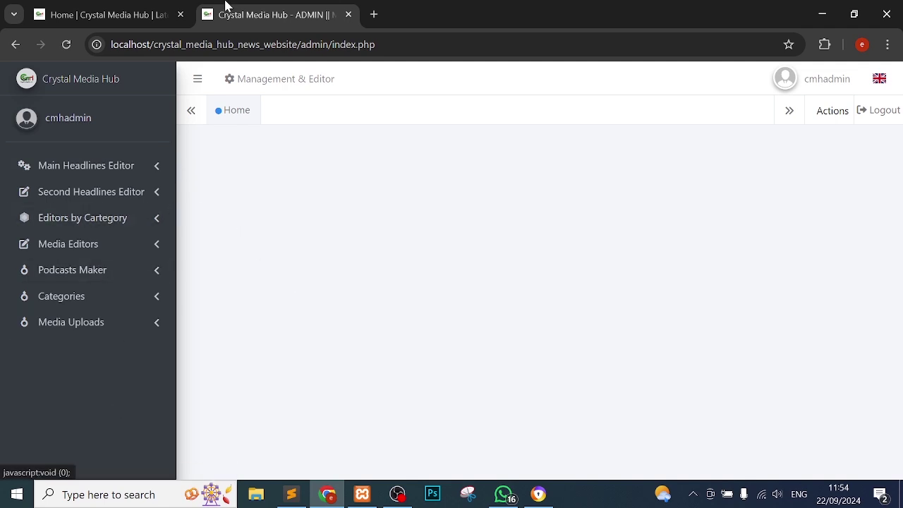
- Collapse the dashboard sidebar to icons, then expand it back to full labels
left_click(197, 79)
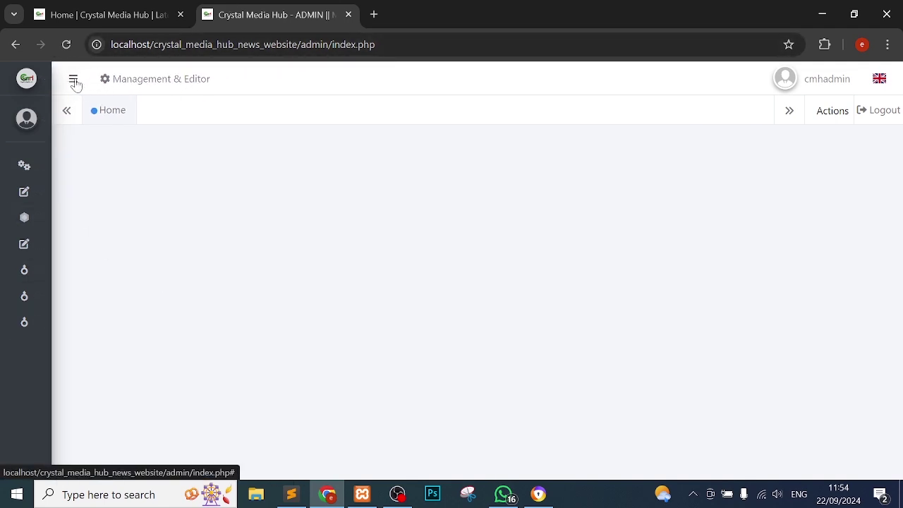
left_click(74, 80)
- Open developer tools with the phone-sized preview and reset browser zoom to 100%
right_click(281, 423)
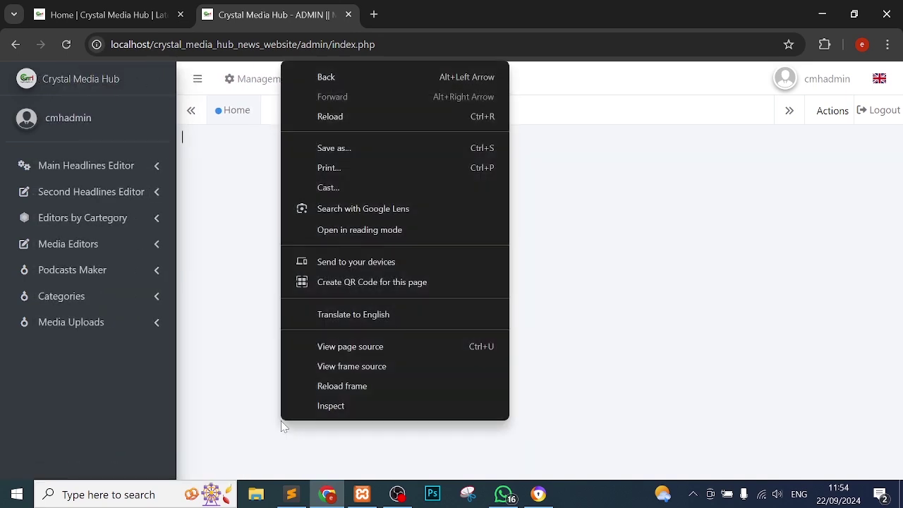
left_click(323, 408)
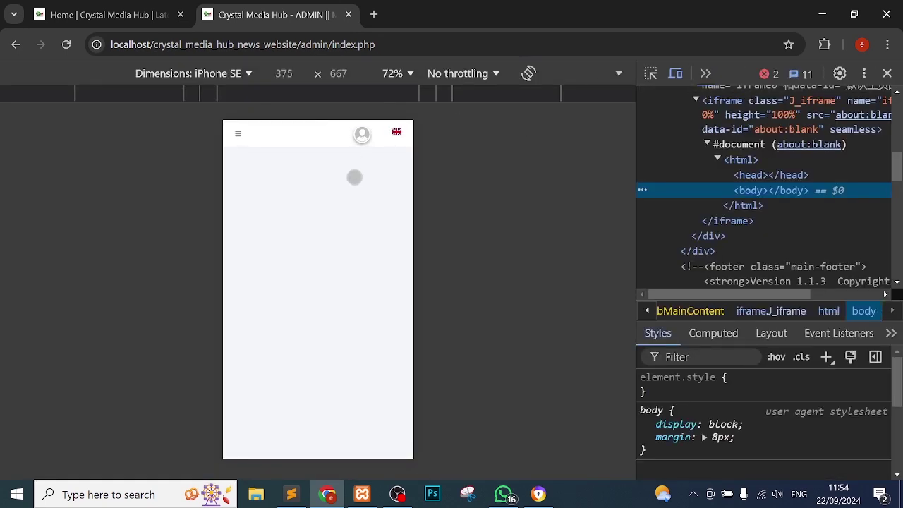
key("ctrl+minus")
key("ctrl+minus")
key("ctrl+minus")
key("ctrl+minus")
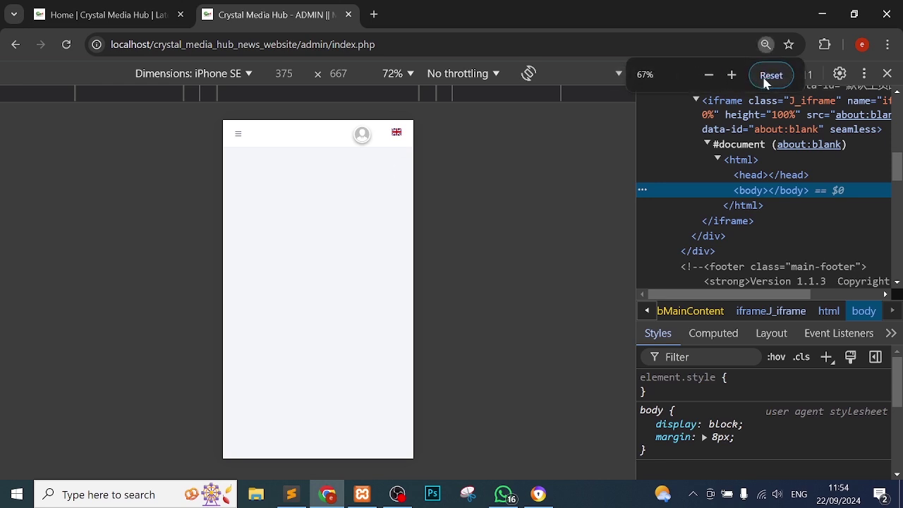
left_click(771, 76)
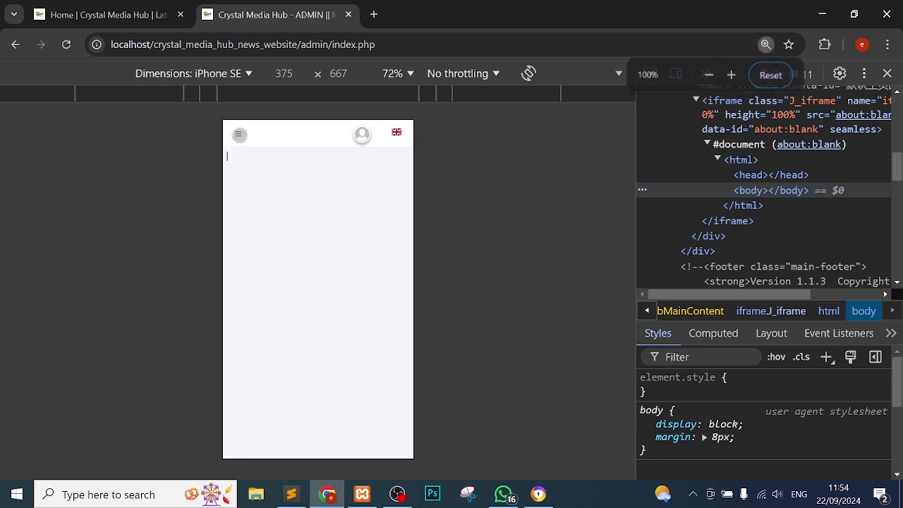
- In the phone preview, toggle the sidebar submenus and open Main Headlines (3)
left_click(238, 134)
left_click(303, 201)
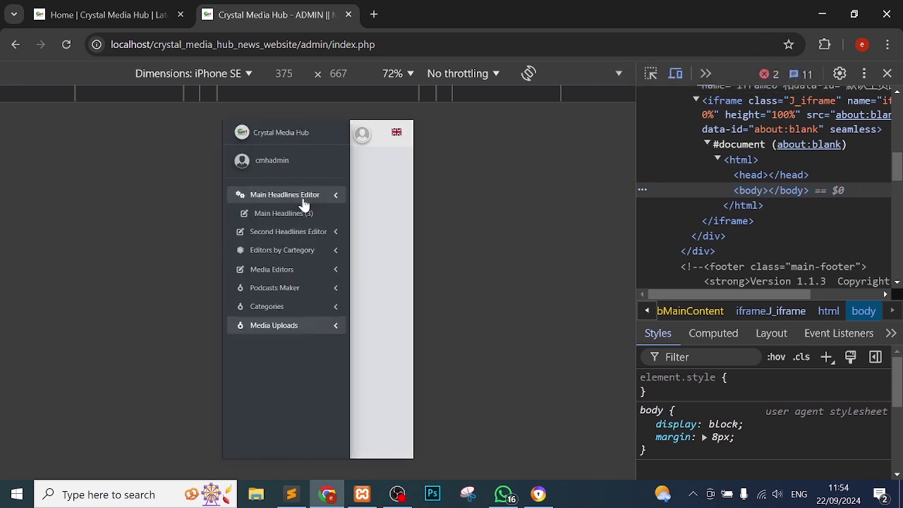
left_click(305, 203)
left_click(303, 213)
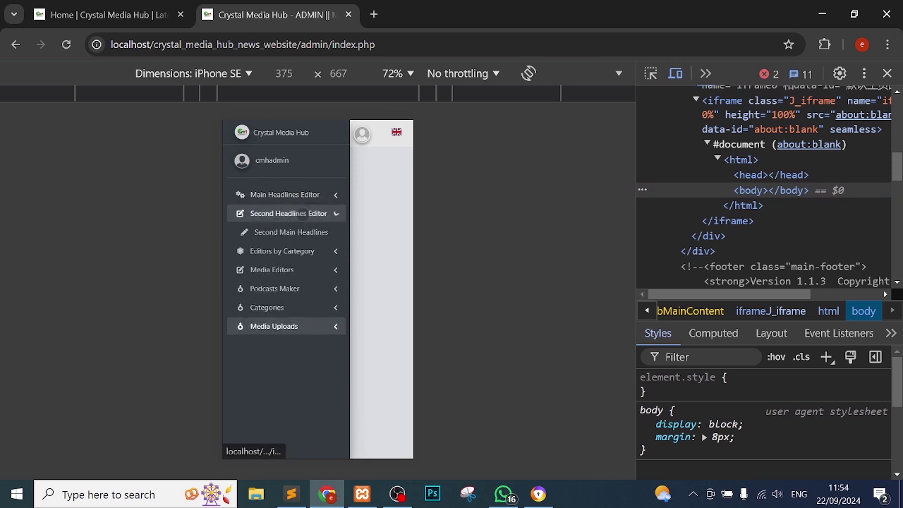
left_click(305, 215)
left_click(307, 234)
left_click(306, 234)
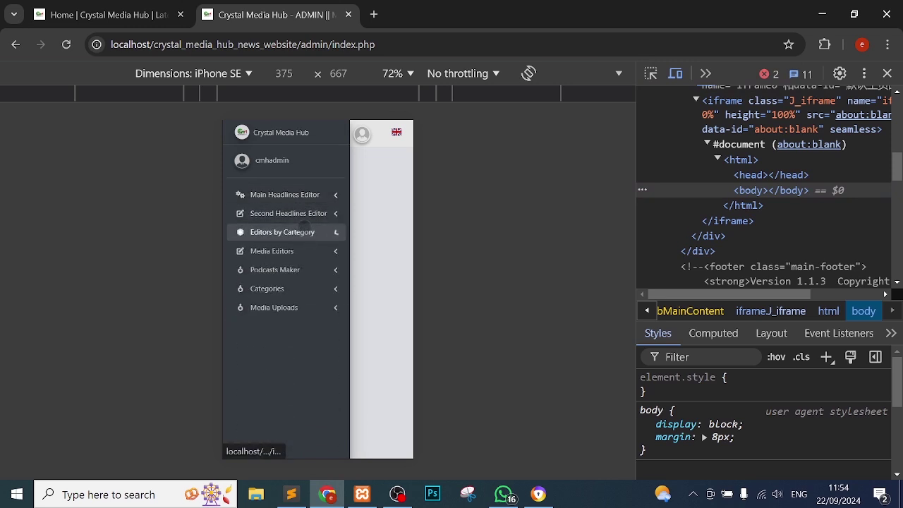
left_click(286, 204)
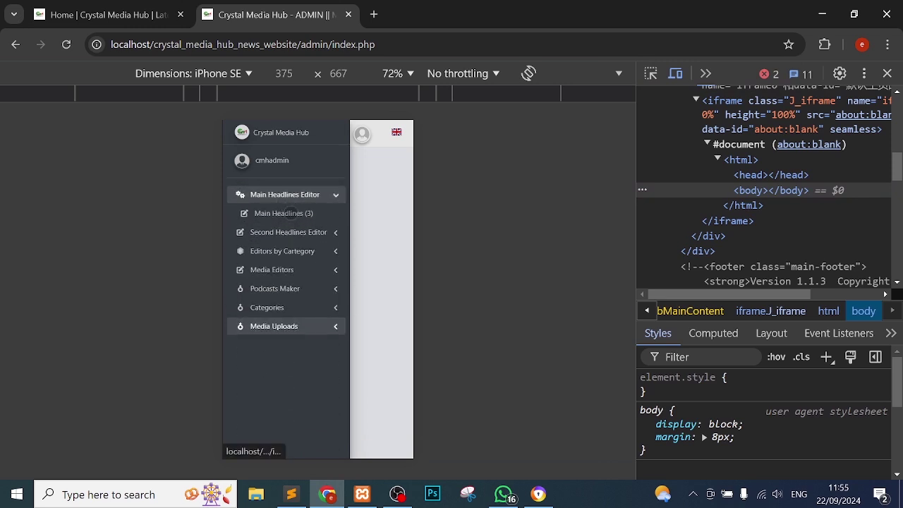
left_click(294, 218)
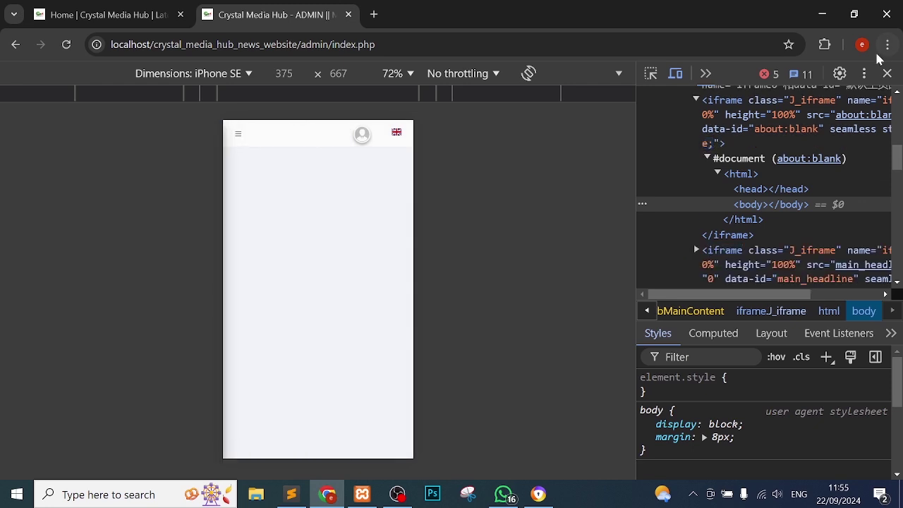
- Close the developer tools phone preview and reload the admin panel
left_click(887, 74)
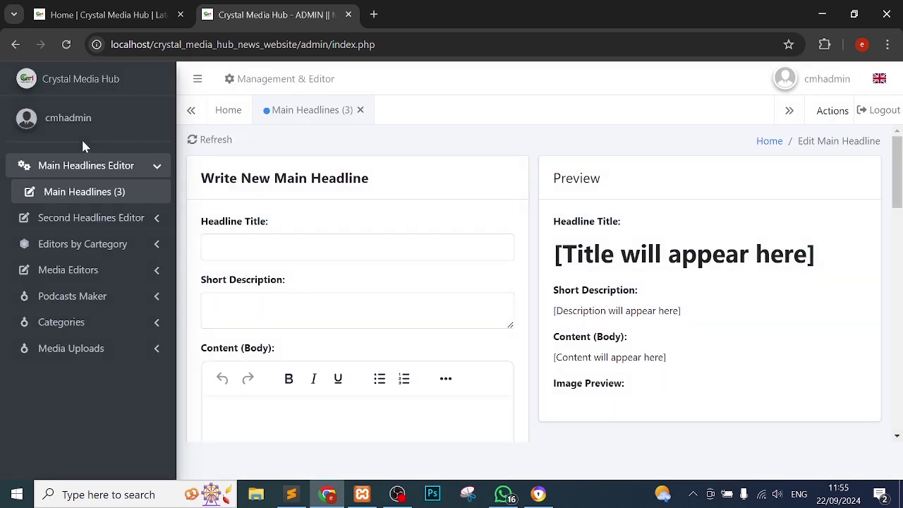
left_click(69, 44)
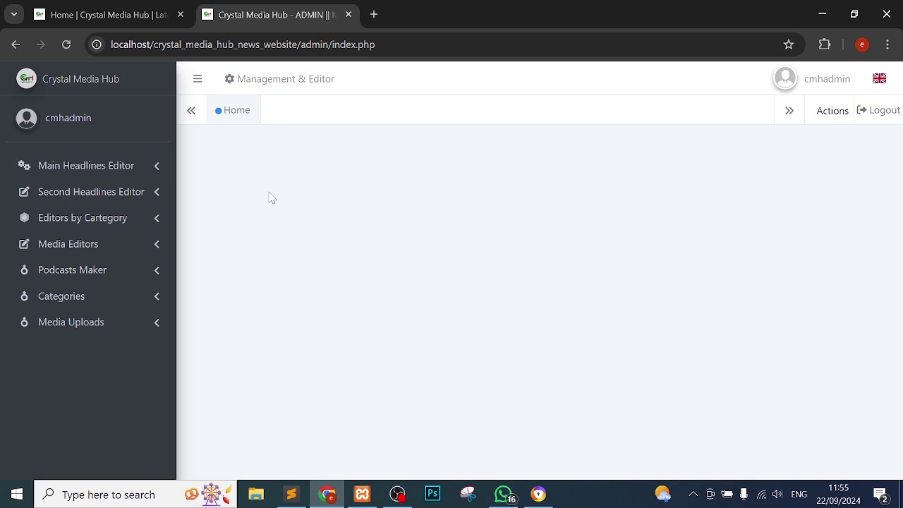
- Scroll the public news site twice, returning each time to the admin panel tab
left_click(106, 8)
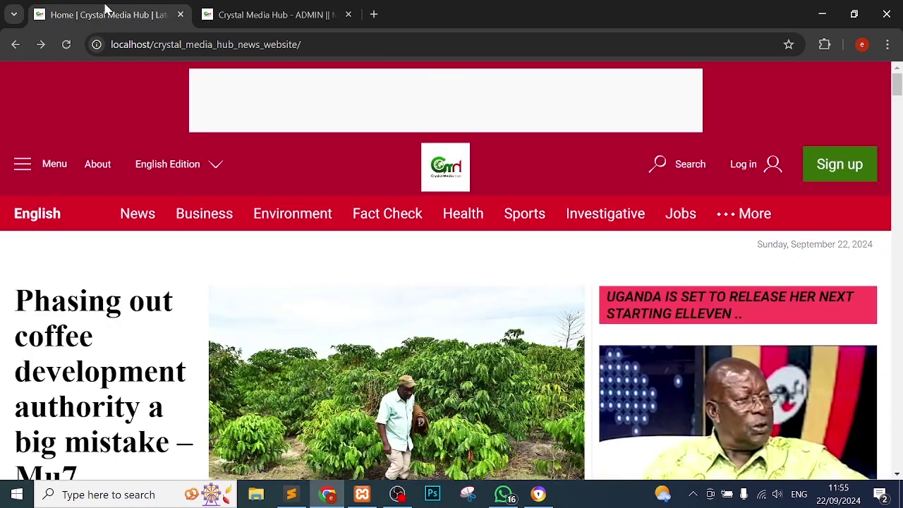
scroll(268, 333, "down", 1)
scroll(268, 333, "down", 2)
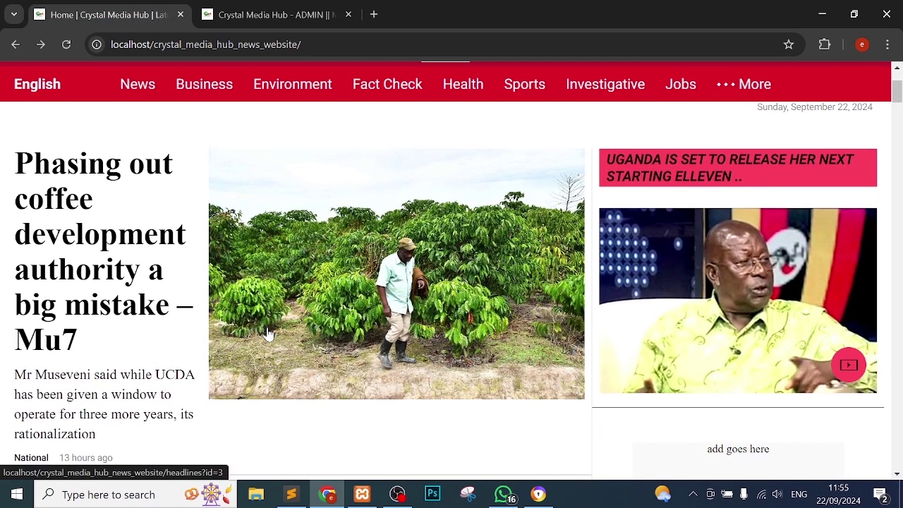
left_click(294, 9)
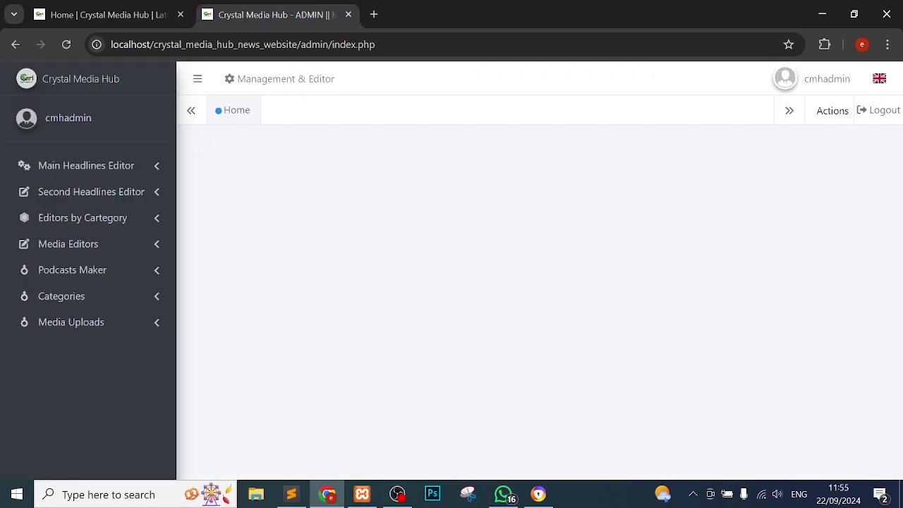
left_click(121, 9)
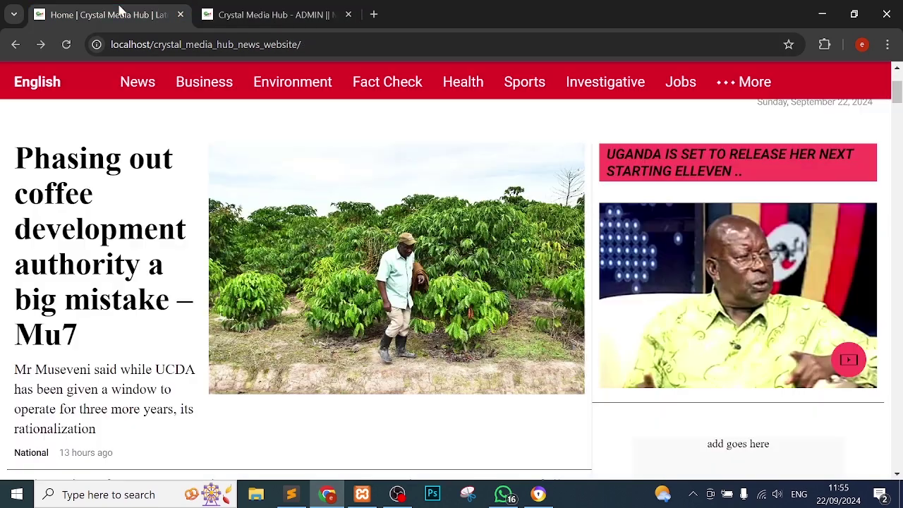
scroll(221, 275, "down", 2)
scroll(221, 275, "down", 2)
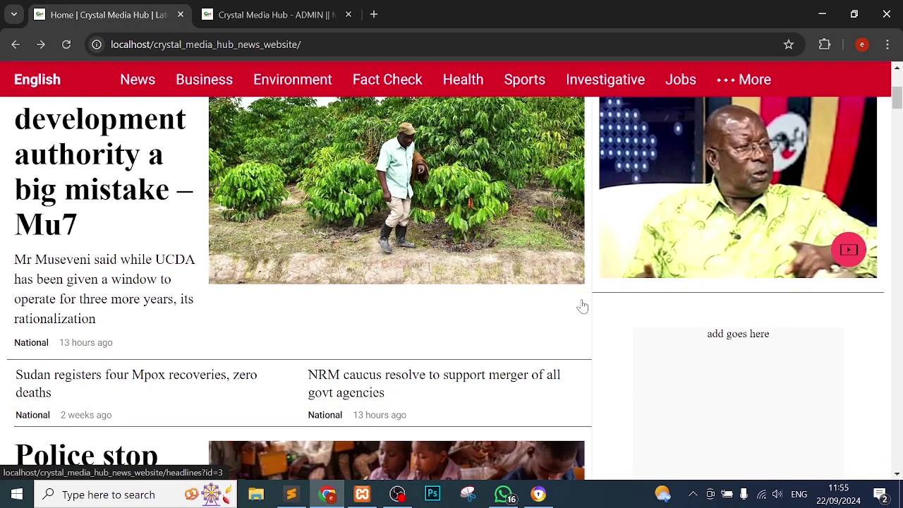
left_click(246, 14)
- Open Main Headlines Editor > Main Headlines (3), then type and erase a test title
left_click(141, 166)
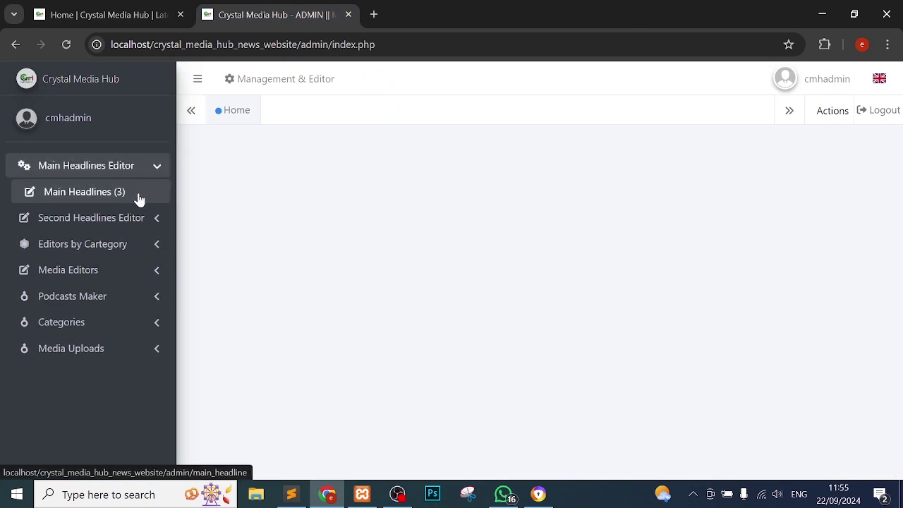
left_click(137, 191)
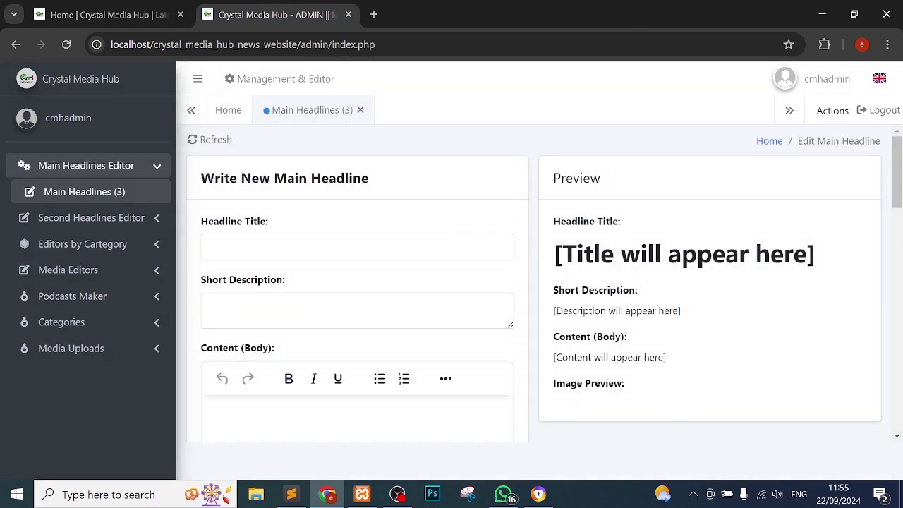
left_click(357, 247)
type("klnvlkhfl")
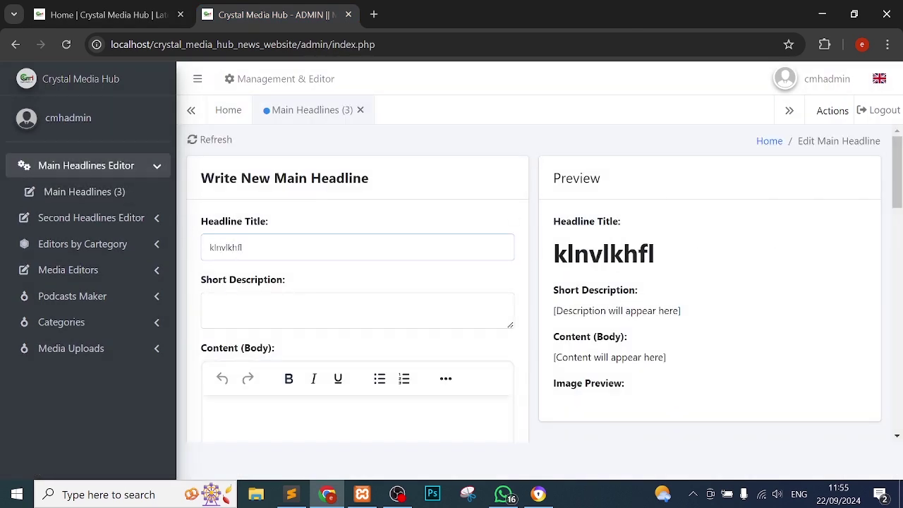
key("BackSpace")
key("BackSpace")
key("BackSpace")
key("BackSpace")
key("BackSpace")
key("BackSpace")
key("BackSpace")
key("BackSpace")
key("BackSpace")
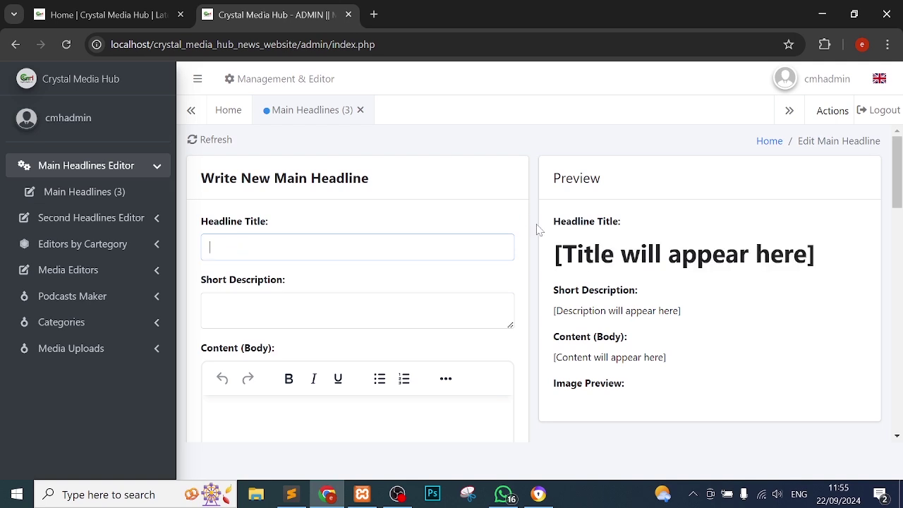
scroll(536, 229, "down", 2)
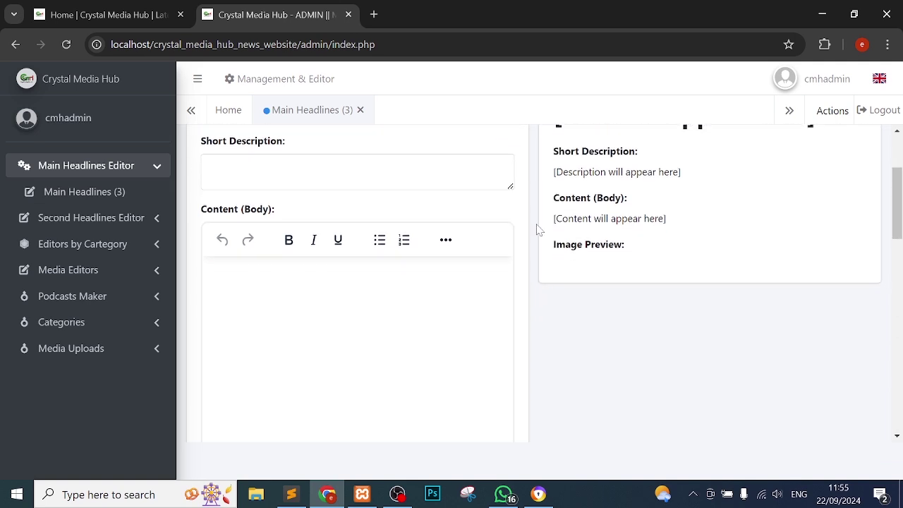
scroll(536, 229, "down", 3)
scroll(536, 229, "up", 5)
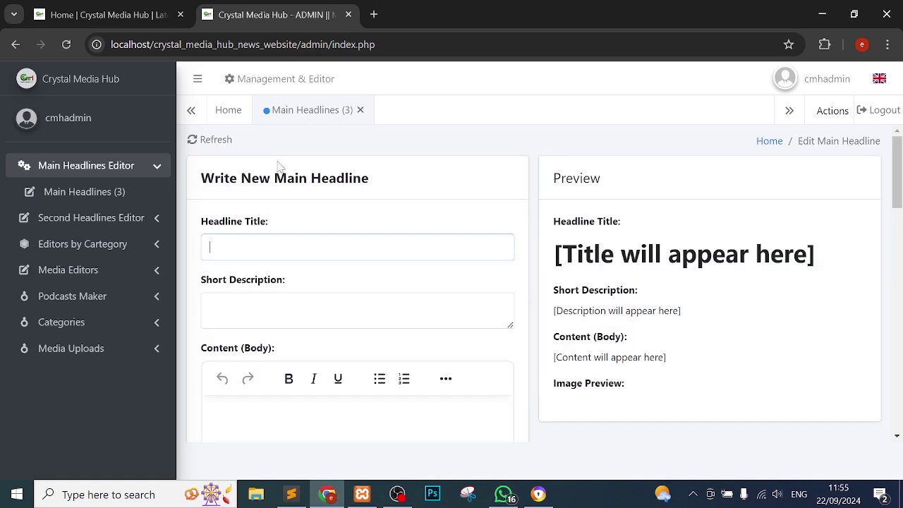
scroll(706, 301, "down", 9)
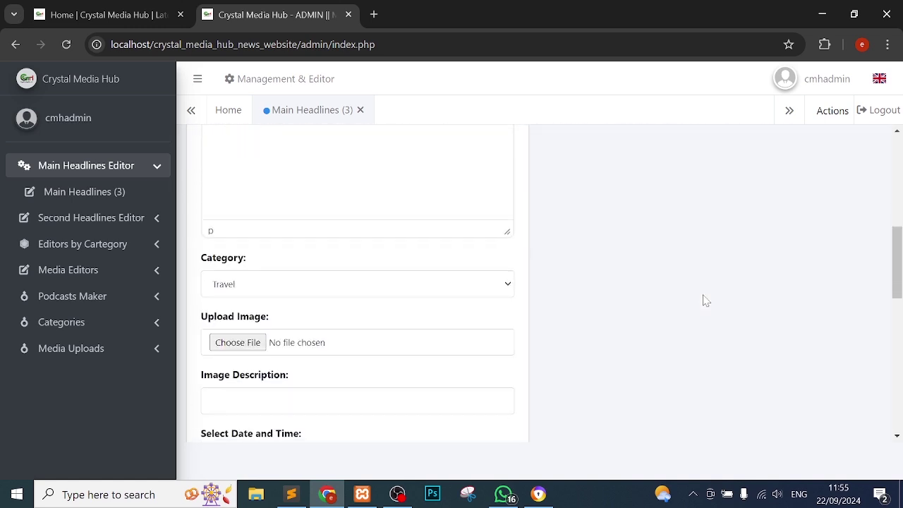
scroll(703, 300, "down", 2)
scroll(701, 299, "up", 12)
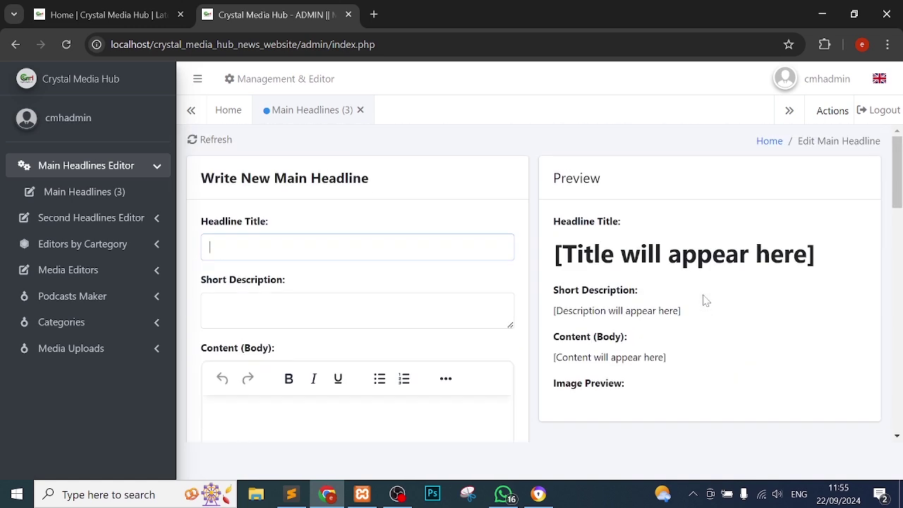
scroll(287, 285, "down", 1)
key("Tab")
scroll(262, 282, "down", 2)
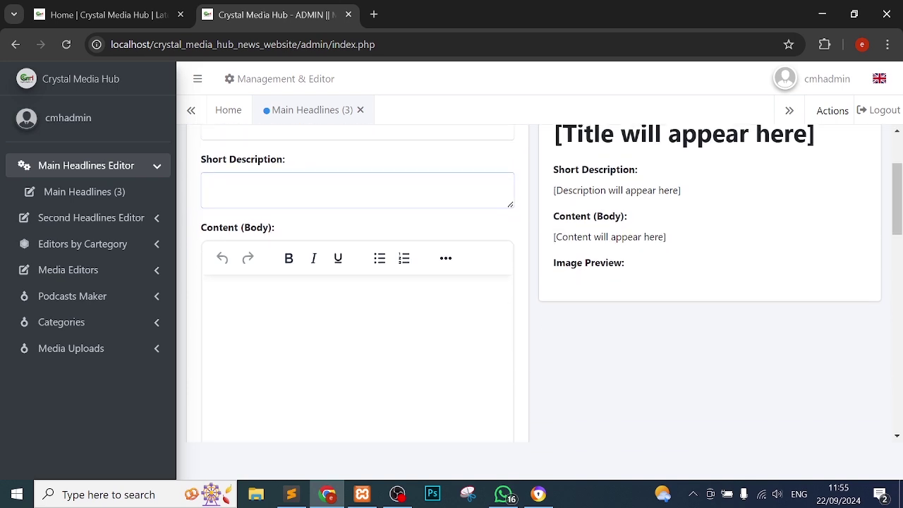
left_click(259, 282)
scroll(537, 348, "down", 6)
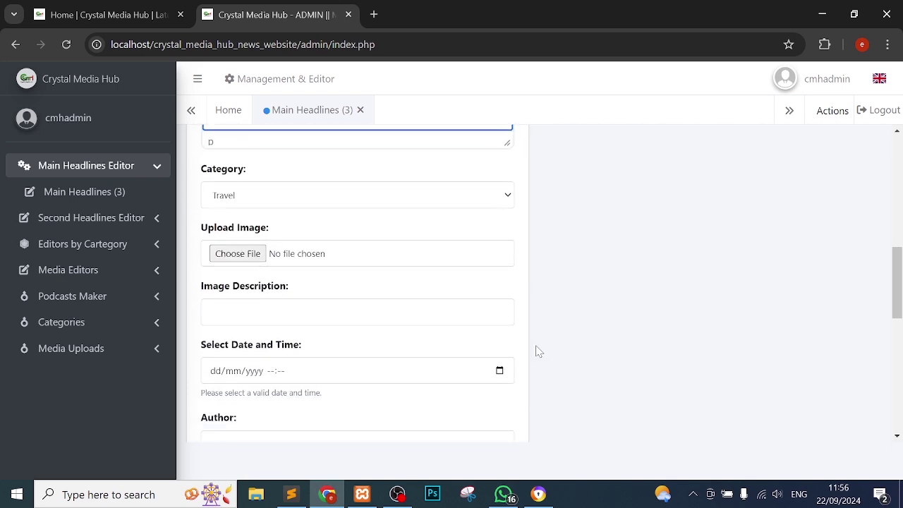
left_click(282, 192)
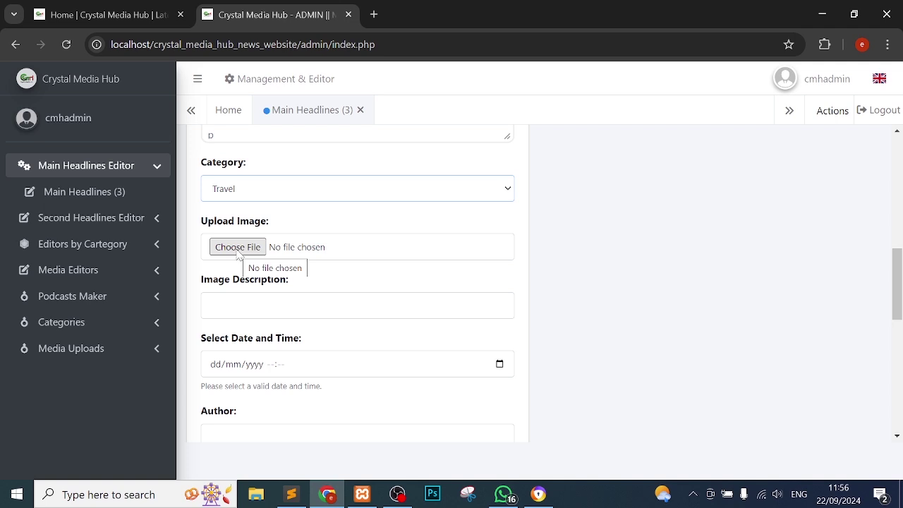
scroll(343, 283, "down", 1)
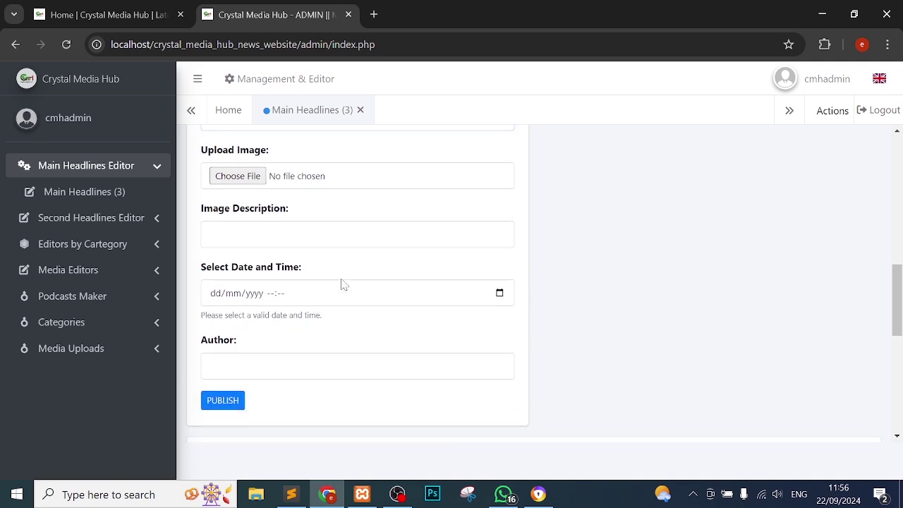
scroll(343, 283, "down", 2)
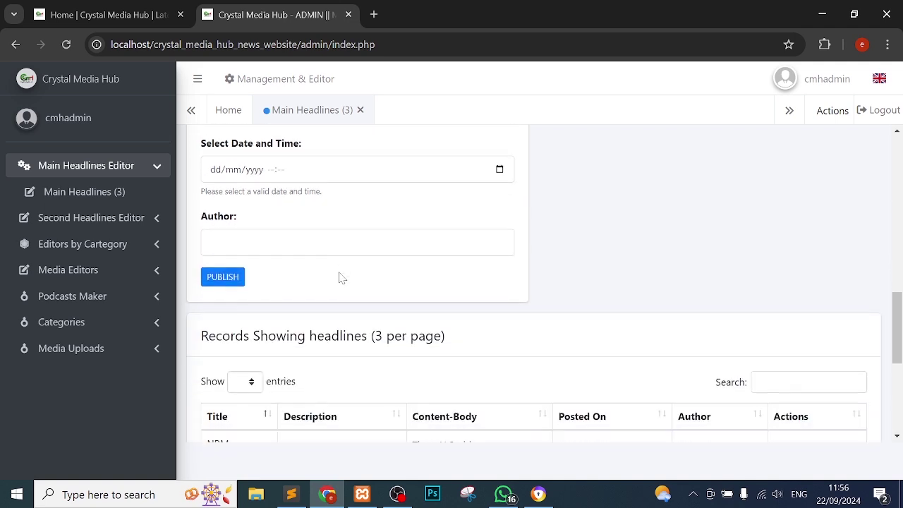
scroll(706, 209, "down", 3)
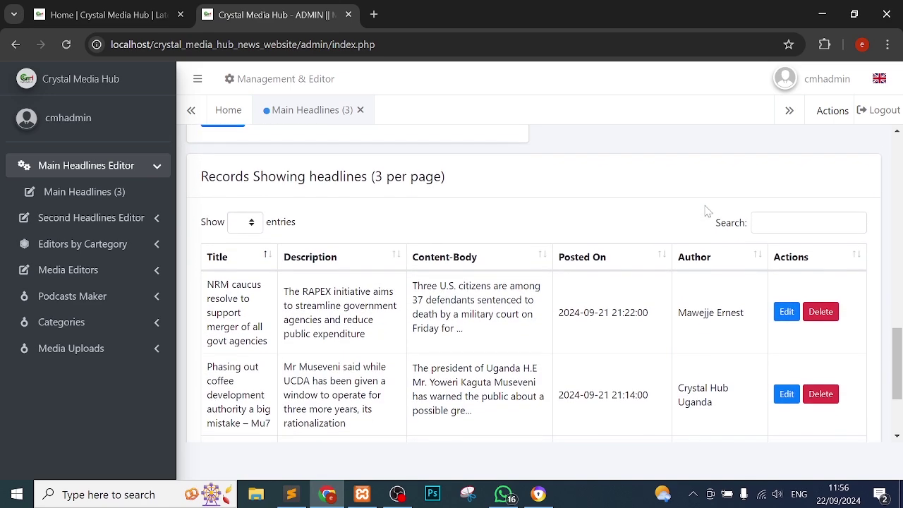
scroll(706, 209, "down", 1)
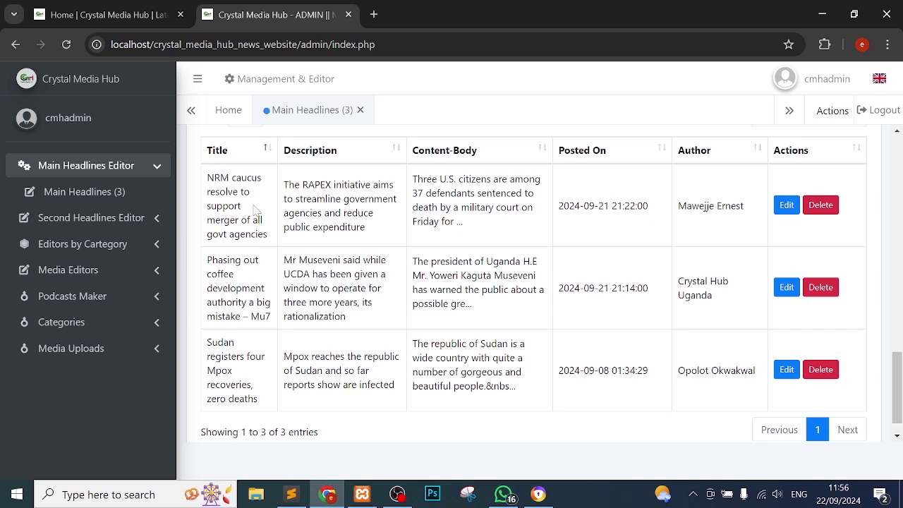
left_click(127, 14)
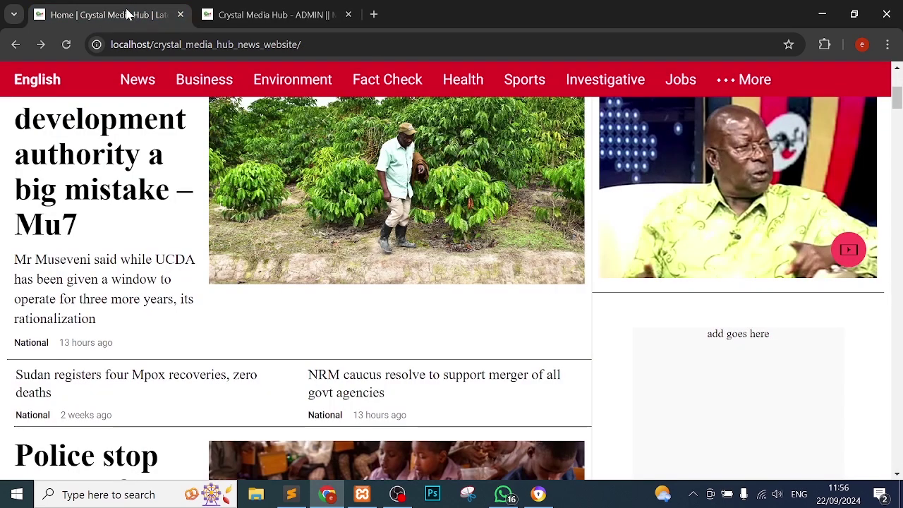
scroll(90, 364, "down", 1)
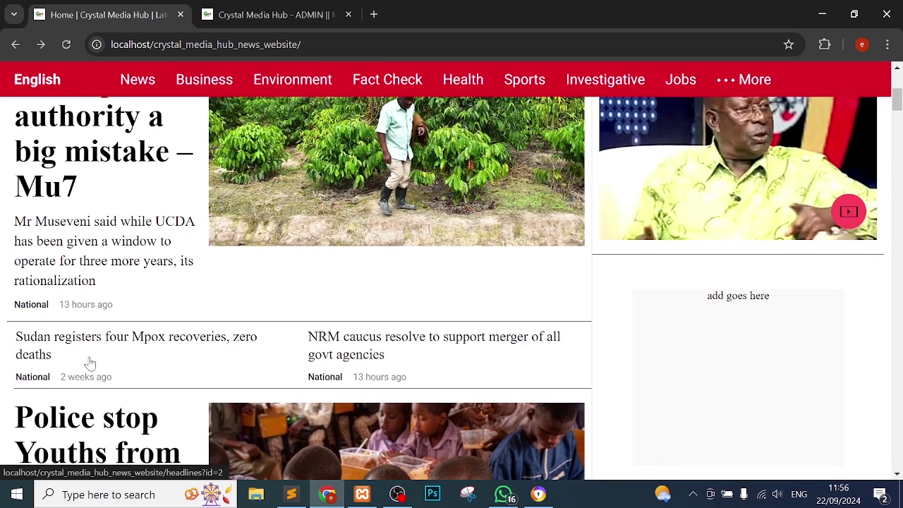
left_click(239, 14)
scroll(534, 283, "down", 1)
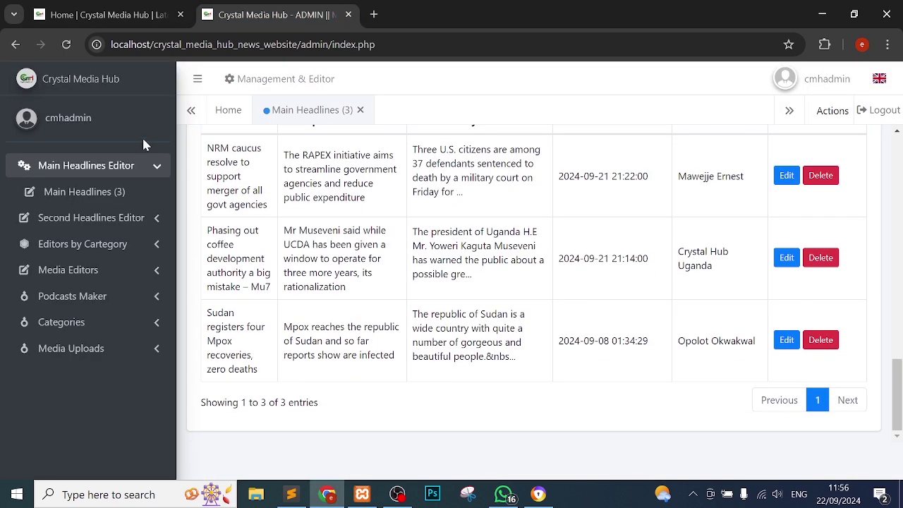
left_click(90, 13)
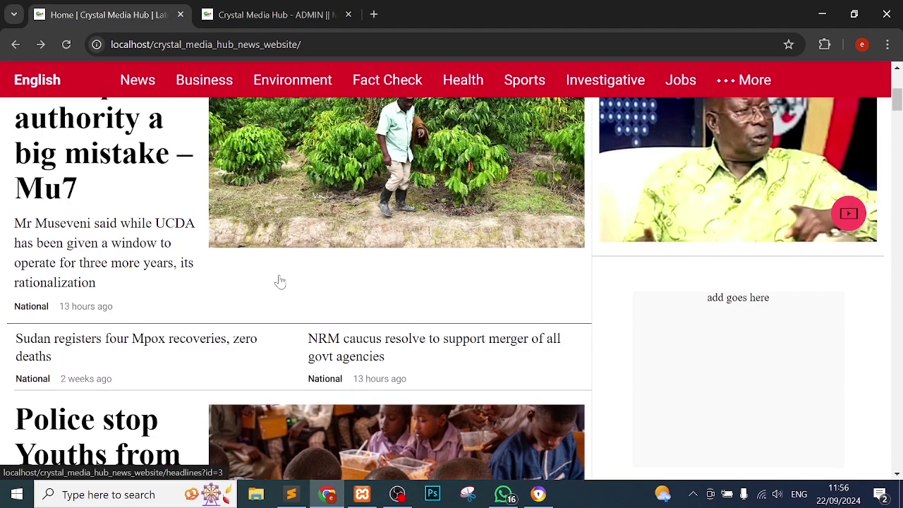
scroll(280, 281, "up", 3)
left_click(230, 13)
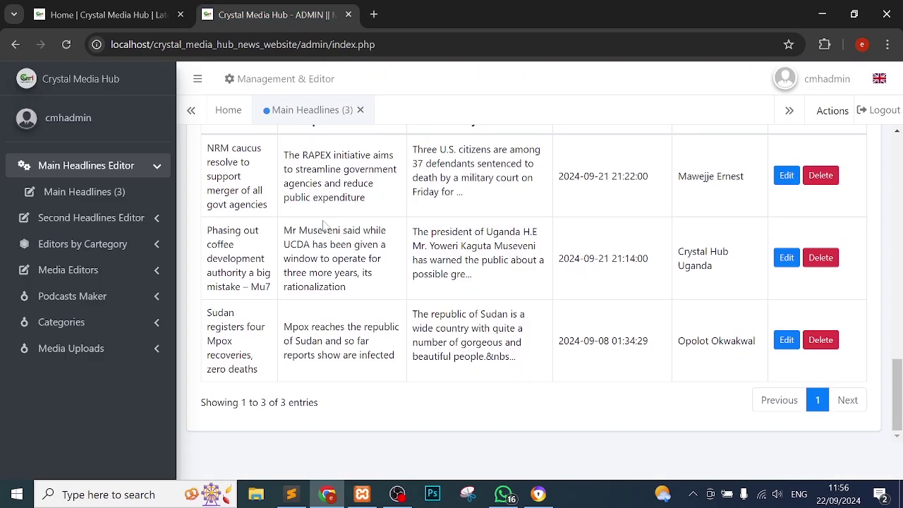
scroll(323, 224, "up", 6)
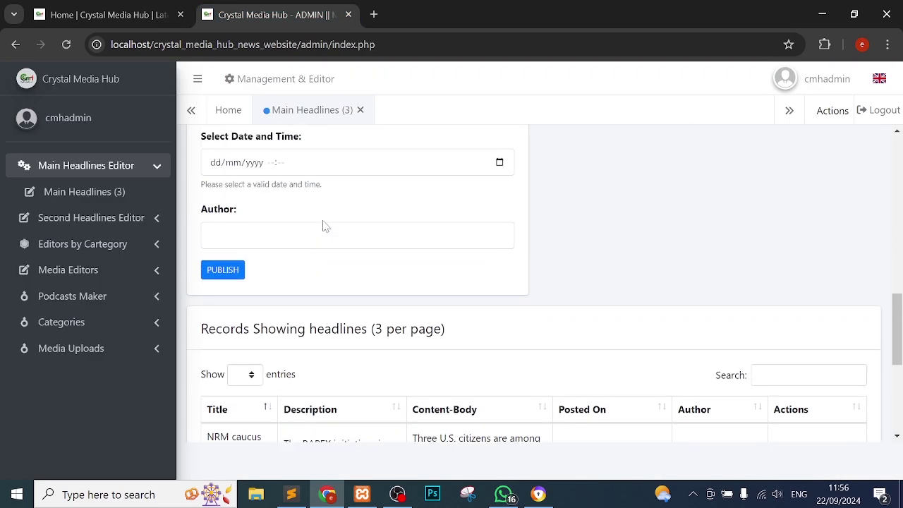
scroll(325, 226, "up", 8)
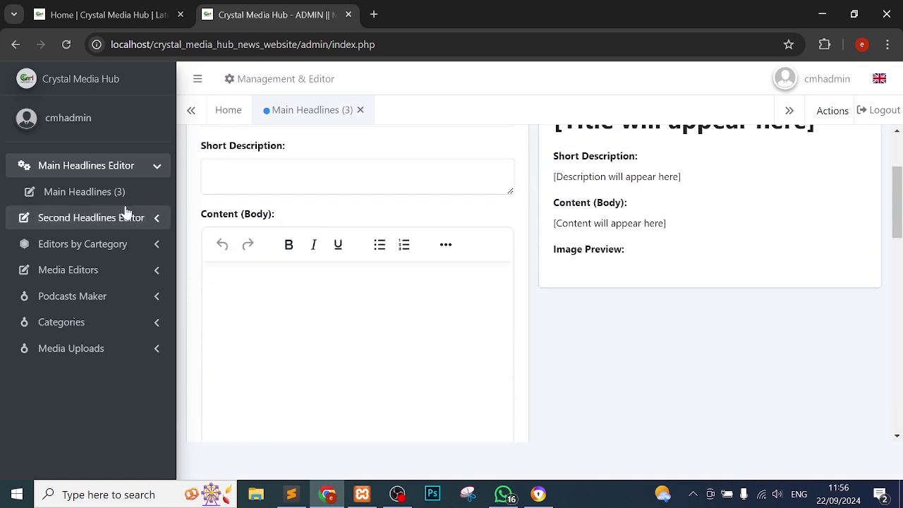
scroll(699, 258, "up", 2)
scroll(701, 260, "down", 1)
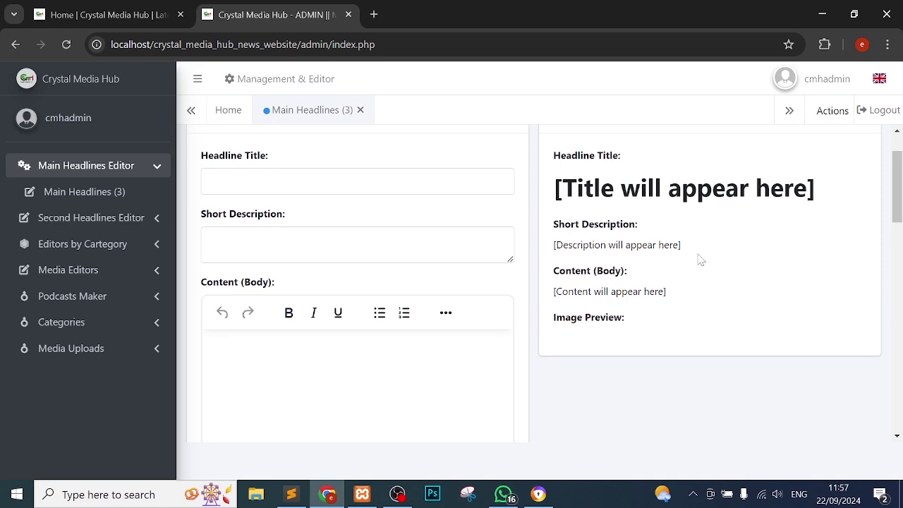
scroll(734, 347, "down", 6)
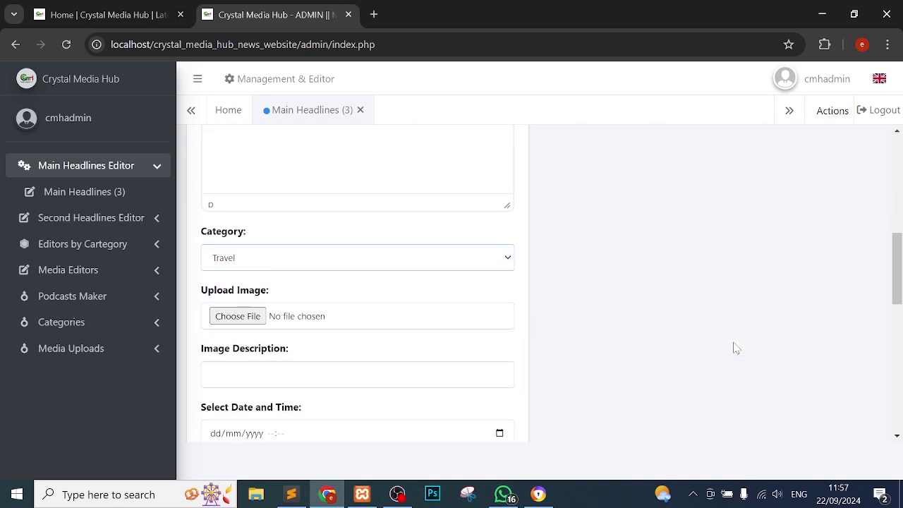
scroll(733, 348, "down", 6)
scroll(736, 347, "up", 13)
scroll(735, 348, "down", 7)
scroll(627, 318, "down", 5)
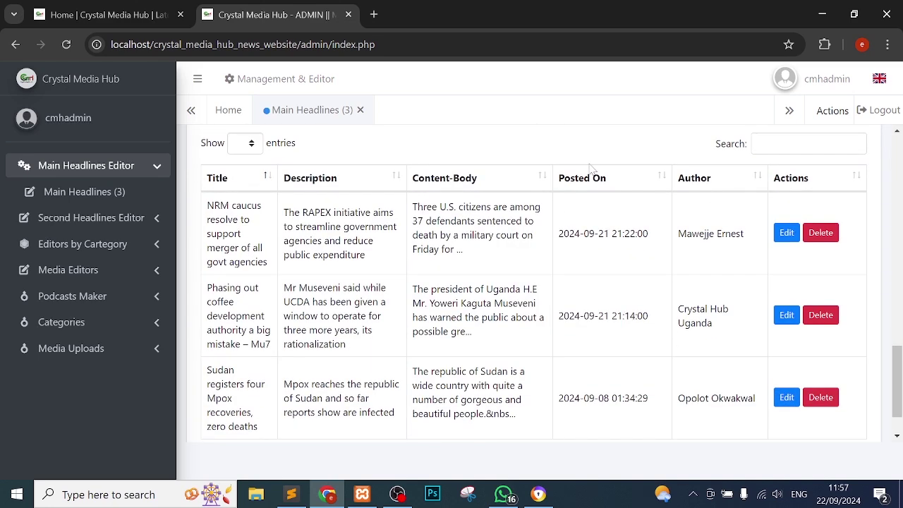
scroll(593, 169, "up", 12)
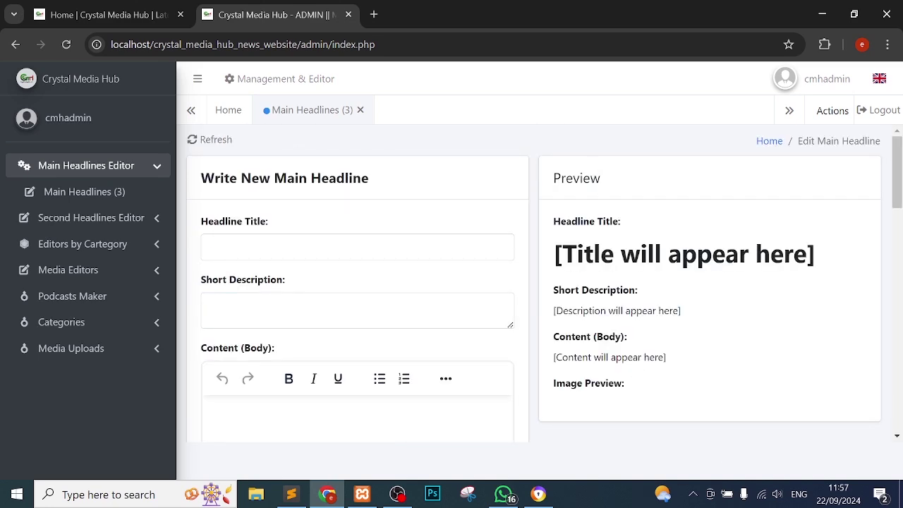
left_click(291, 247)
left_click(69, 12)
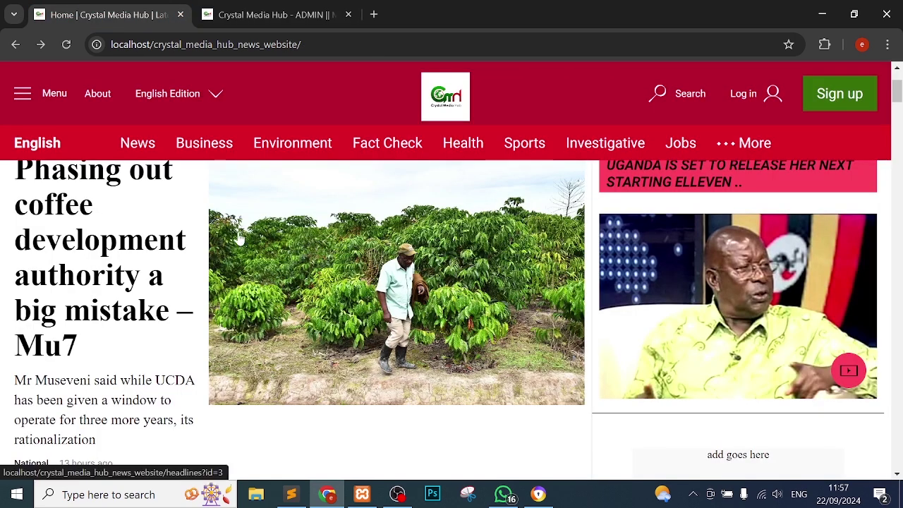
left_click(227, 10)
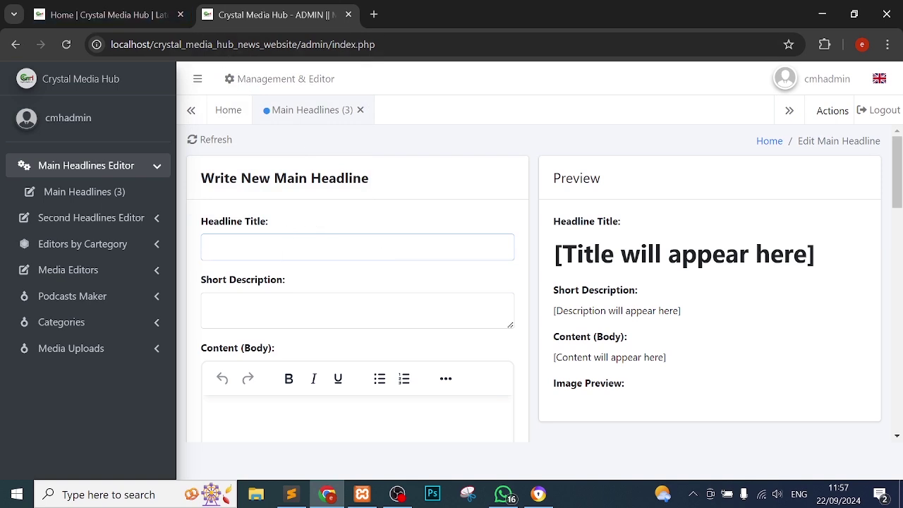
- Enter the title 'Something new' and the short description 'This is short de'
type("Something")
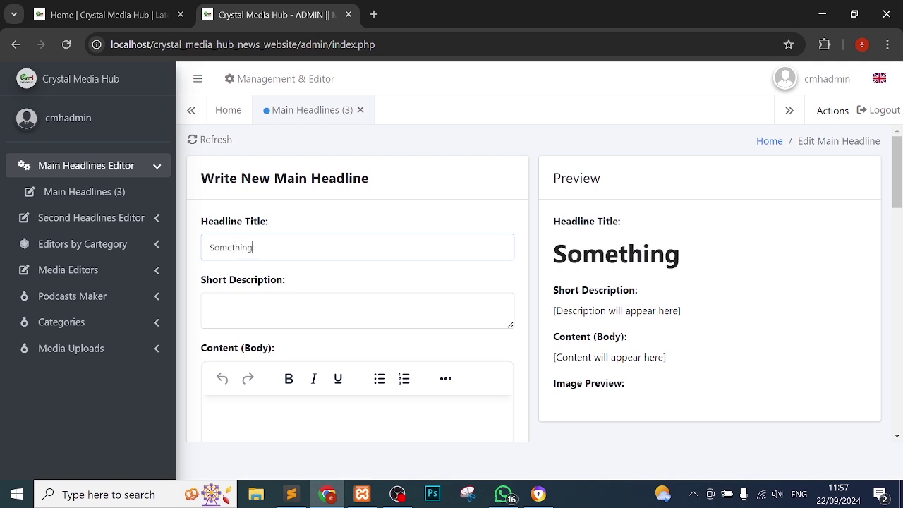
type(" new")
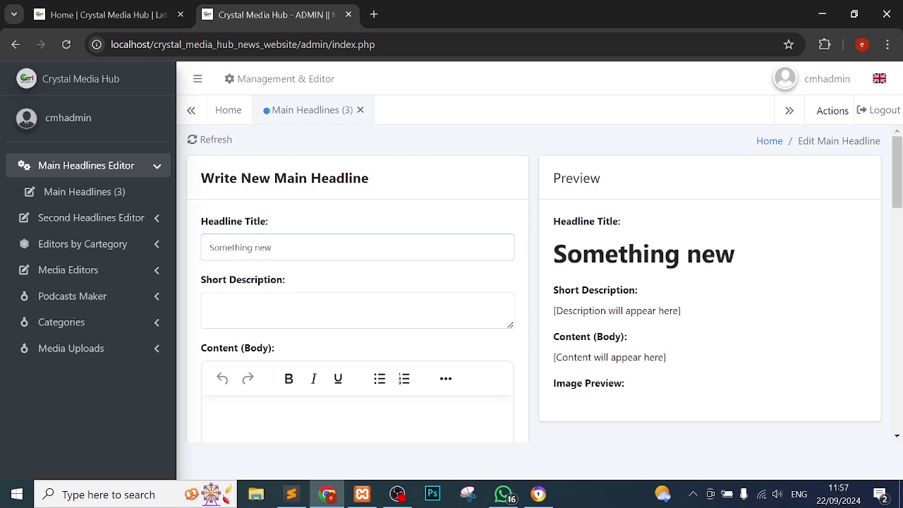
scroll(685, 235, "down", 1)
left_click(210, 244)
type("This is")
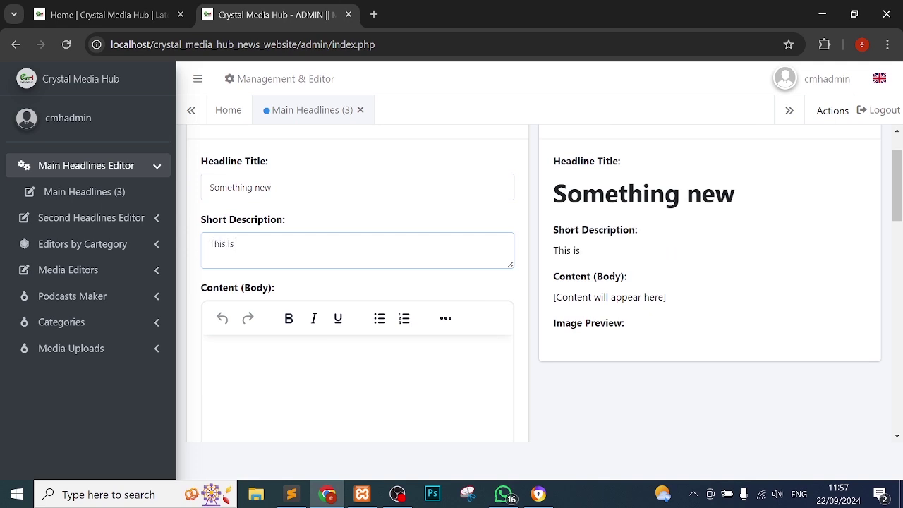
type(" short description")
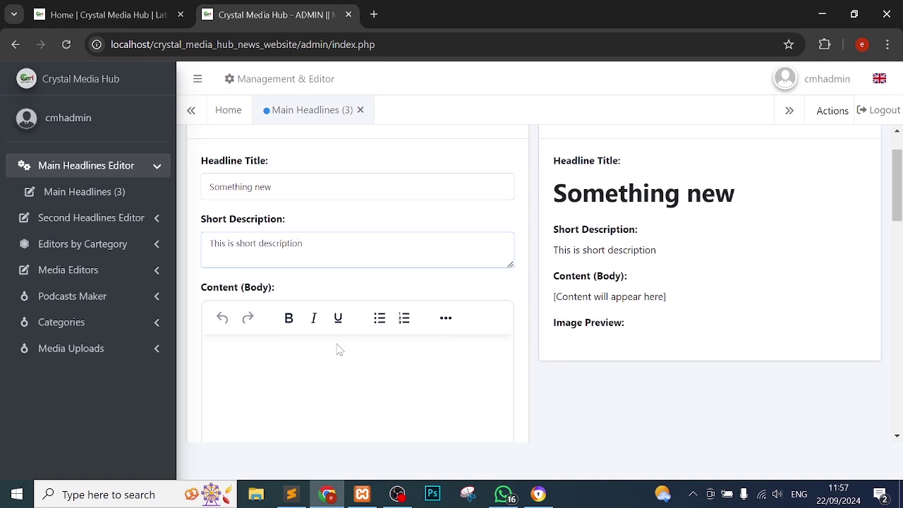
scroll(337, 349, "down", 2)
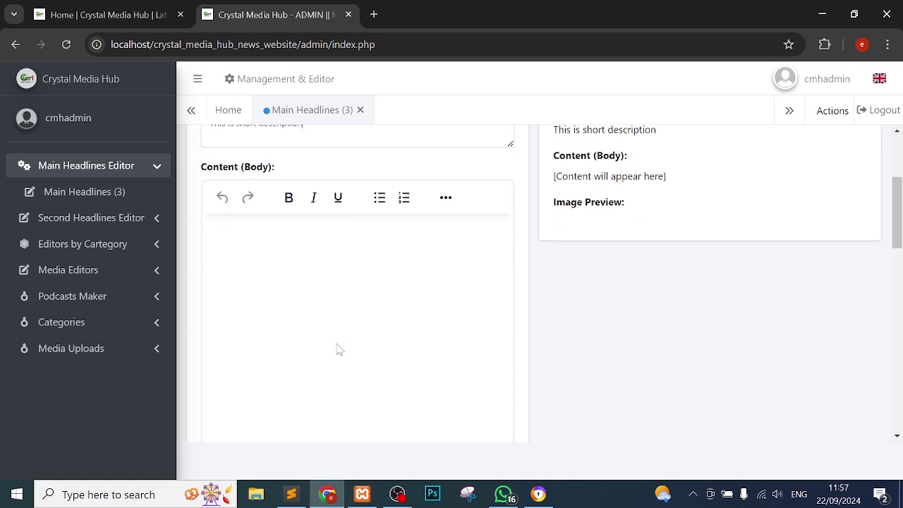
- Write 'Body content Loreem ipusm' in Content and paste copies of it as extra paragraphs
left_click(339, 349)
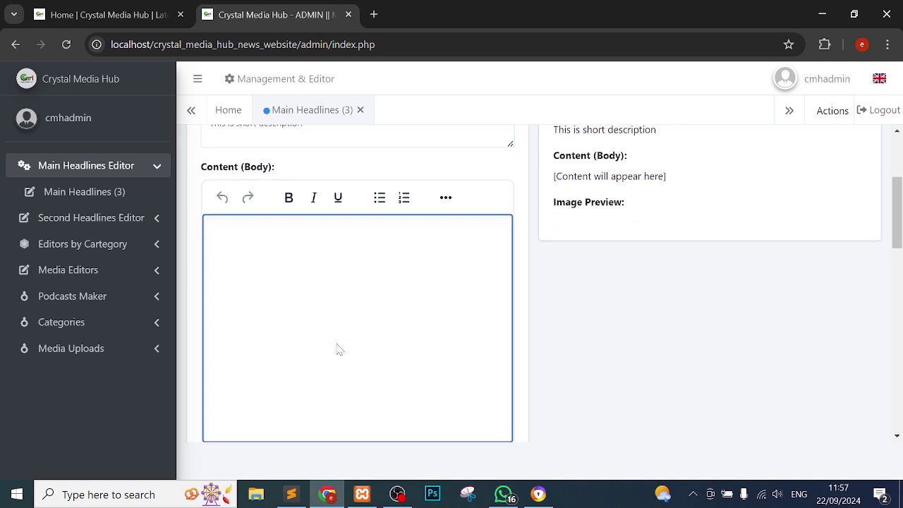
type("Body content Loreem ipusm")
key("ctrl+a")
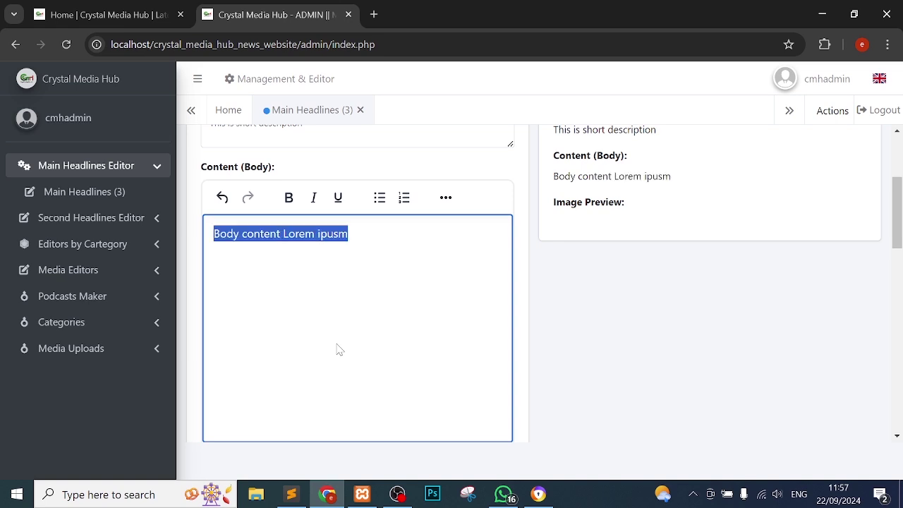
key("ctrl+c")
key("Right")
key("Return")
key("ctrl+v")
key("Return")
key("ctrl+v")
key("Return")
key("ctrl+v")
key("Return")
key("ctrl+v")
key("Return")
key("ctrl+v")
key("Return")
key("ctrl+v")
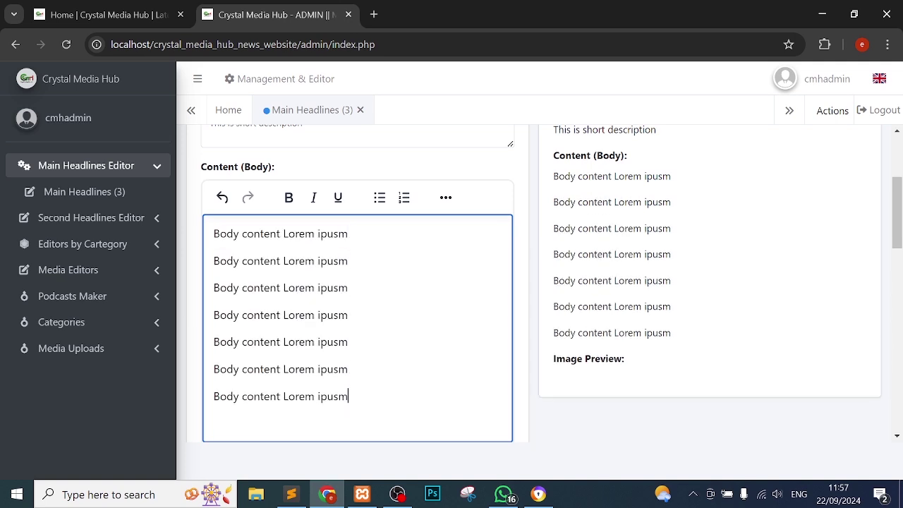
scroll(851, 296, "up", 3)
scroll(851, 296, "down", 4)
scroll(762, 298, "down", 1)
- Set the headline's category to National
left_click(384, 337)
left_click(355, 318)
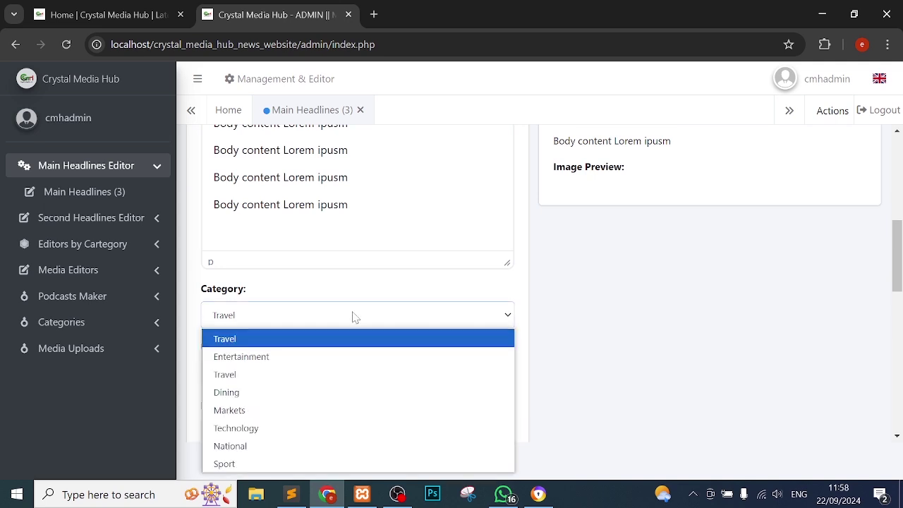
left_click(282, 443)
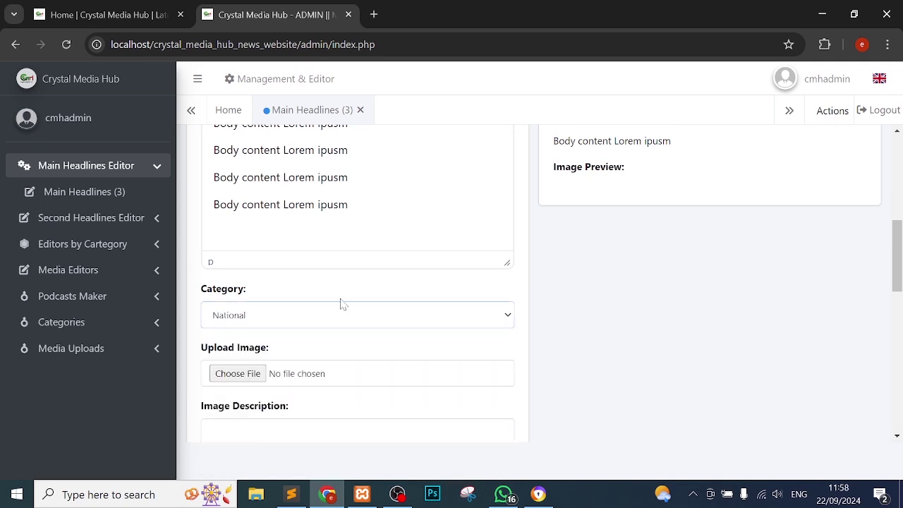
scroll(421, 258, "up", 5)
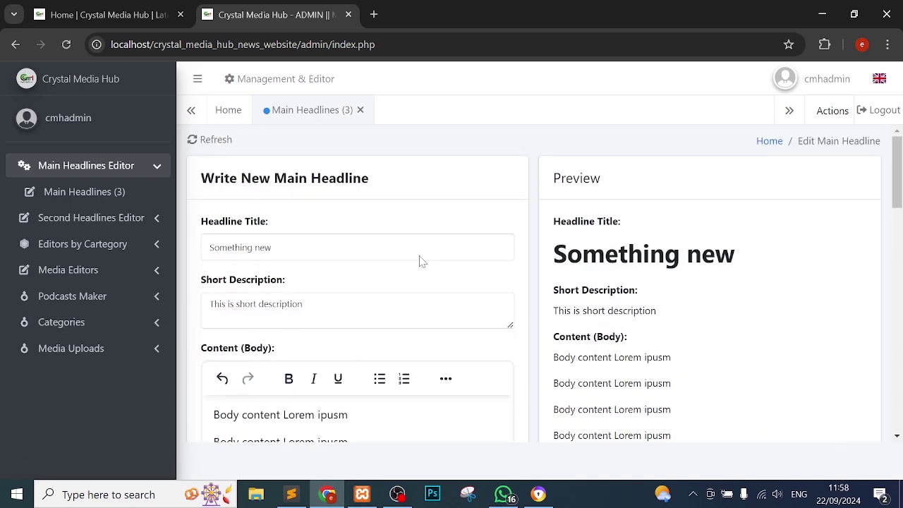
- Check the public news homepage, then return to the headline editor
left_click(153, 16)
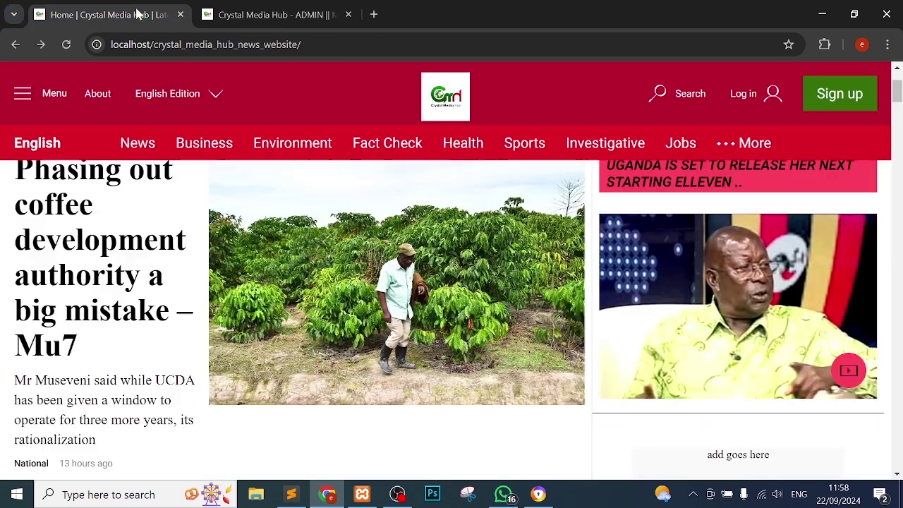
scroll(152, 340, "down", 1)
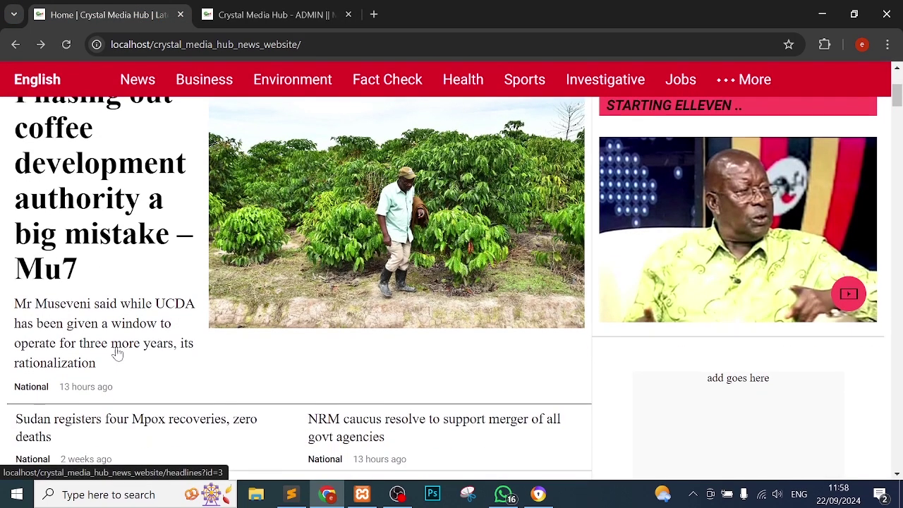
left_click(266, 14)
scroll(286, 247, "down", 6)
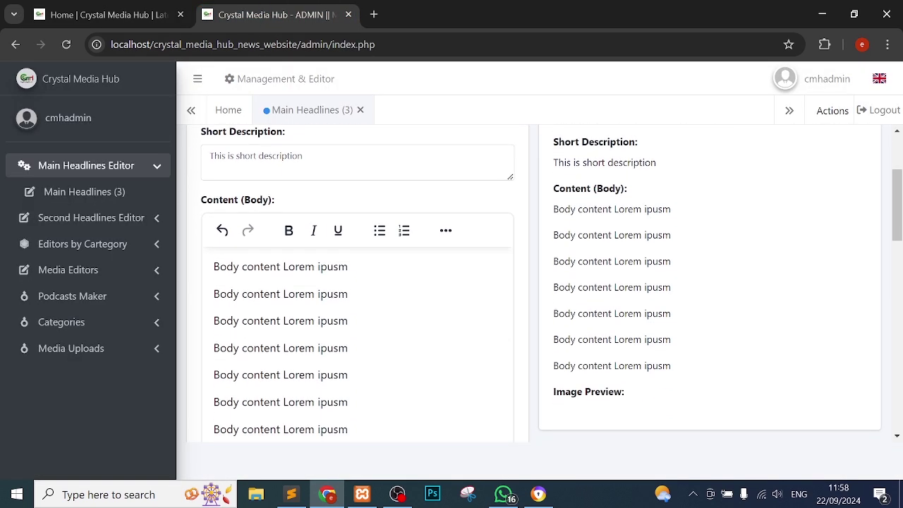
- Upload mnkj.jpg under Upload Image so the photo appears in the headline Preview
left_click(262, 258)
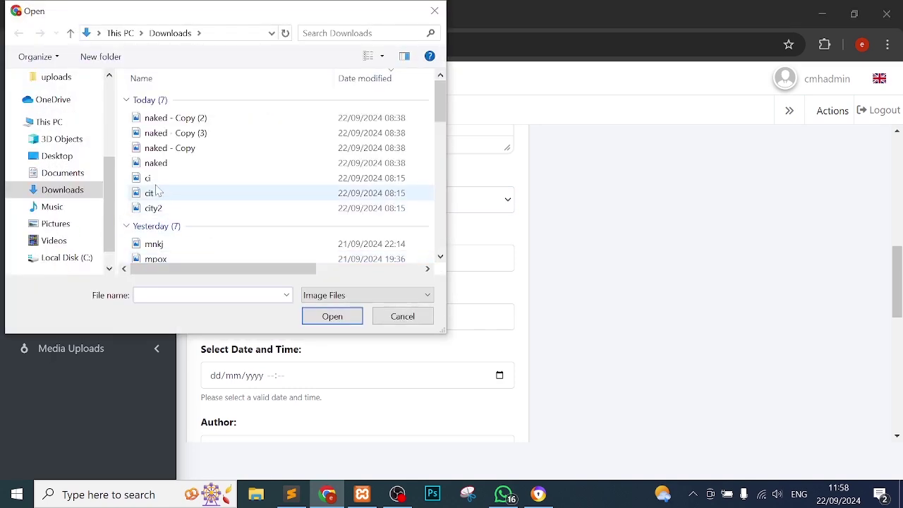
double_click(225, 247)
scroll(570, 285, "up", 2)
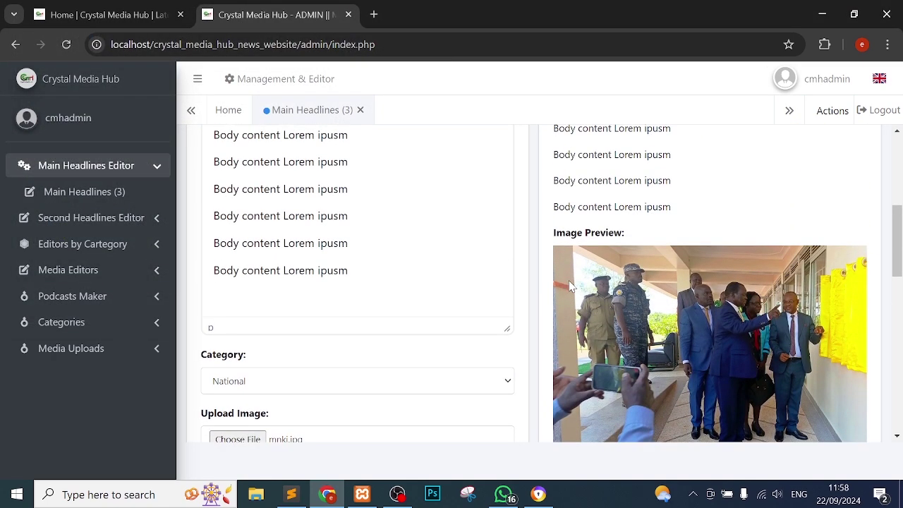
scroll(570, 286, "down", 3)
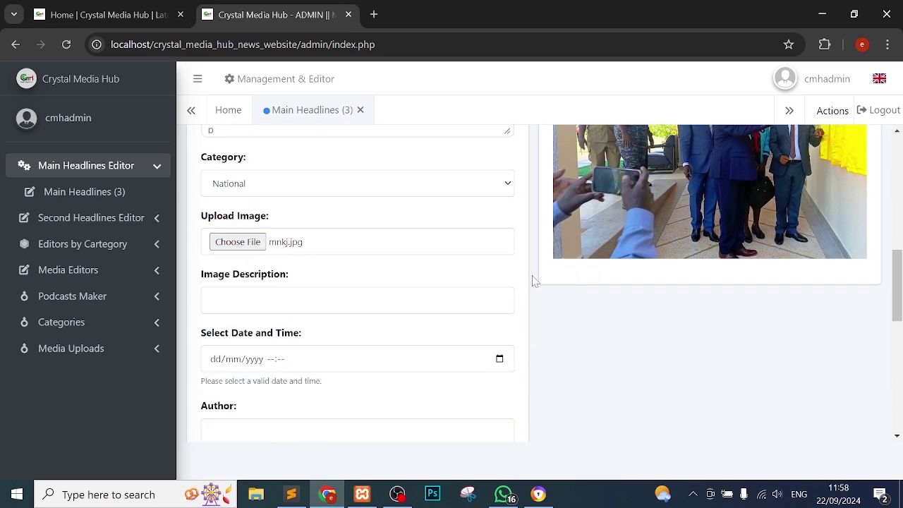
left_click(252, 252)
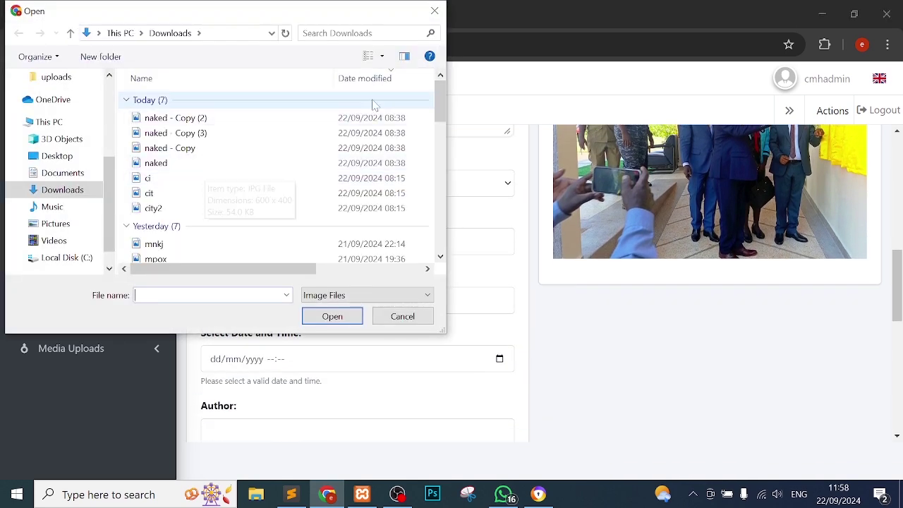
scroll(441, 111, "down", 3)
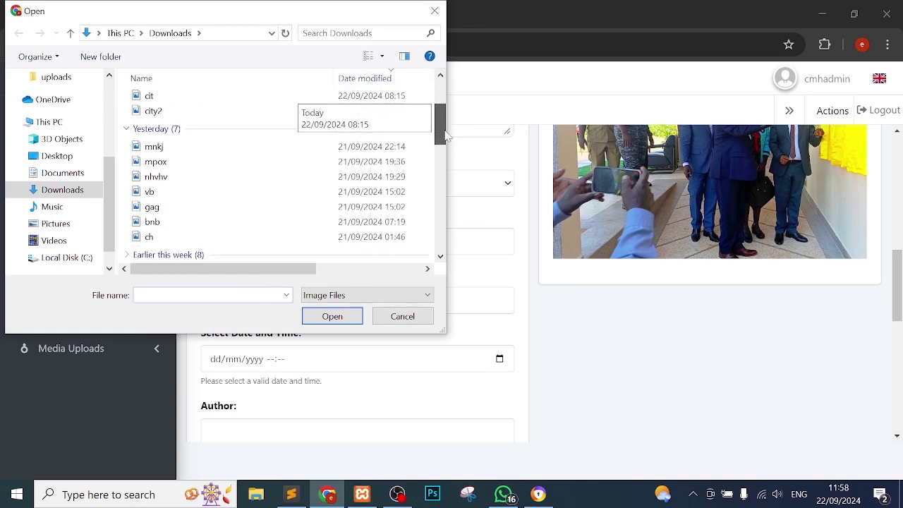
left_click(434, 11)
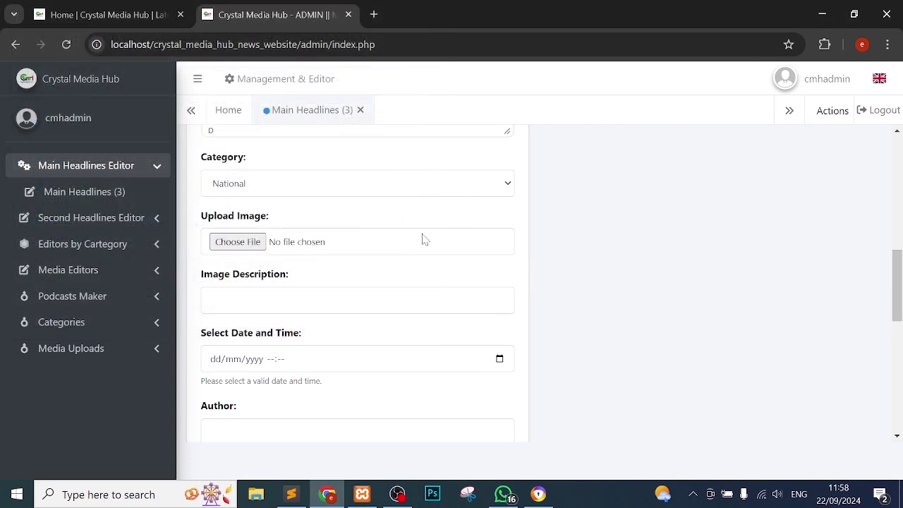
scroll(424, 237, "down", 1)
scroll(425, 240, "up", 3)
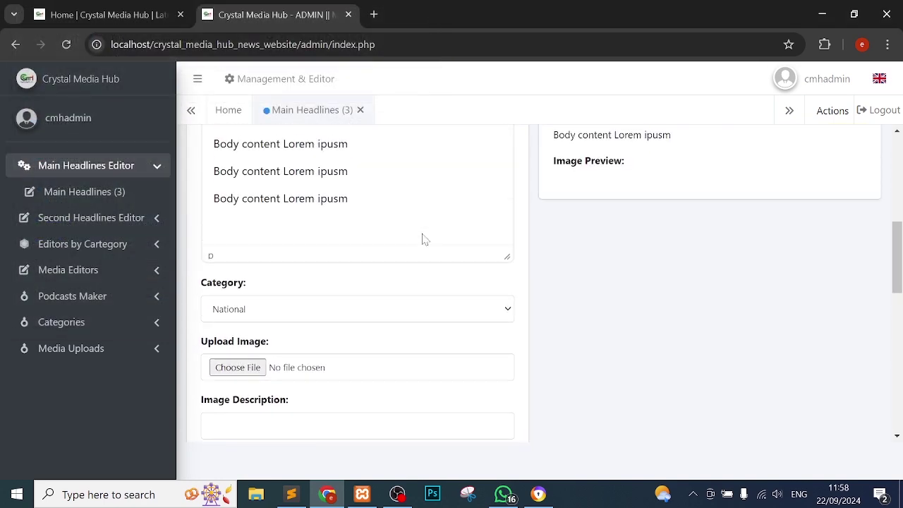
left_click(237, 370)
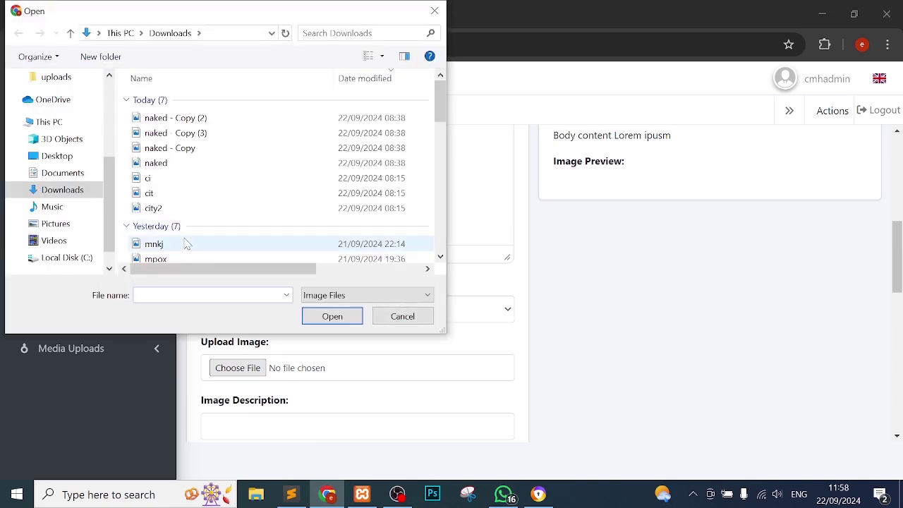
double_click(185, 242)
scroll(304, 261, "down", 3)
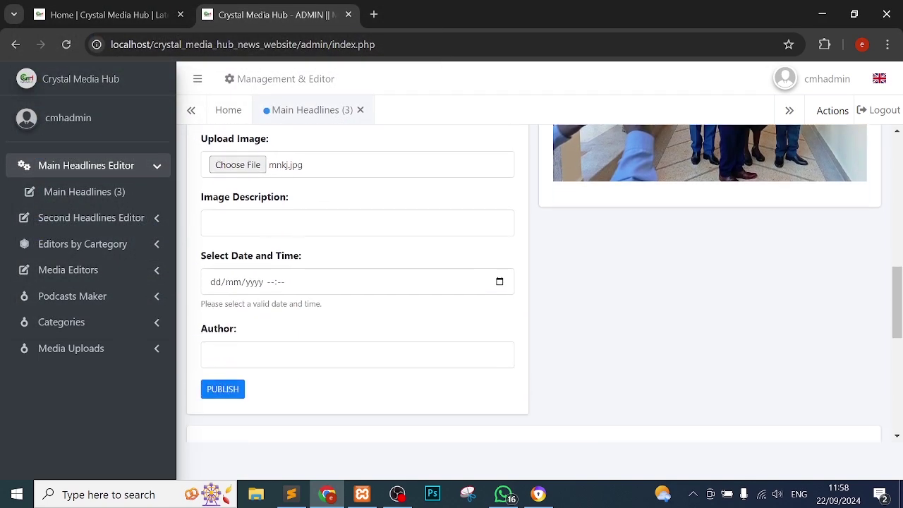
- Enter the image description 'MPs standing' and set the date/time to 22/09/2024 11:58
left_click(303, 222)
scroll(304, 221, "up", 1)
scroll(746, 185, "up", 2)
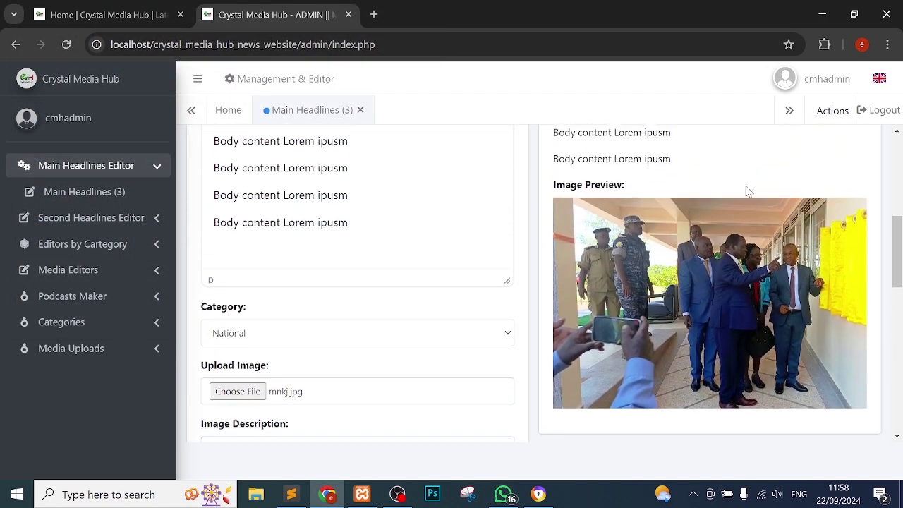
scroll(748, 192, "down", 2)
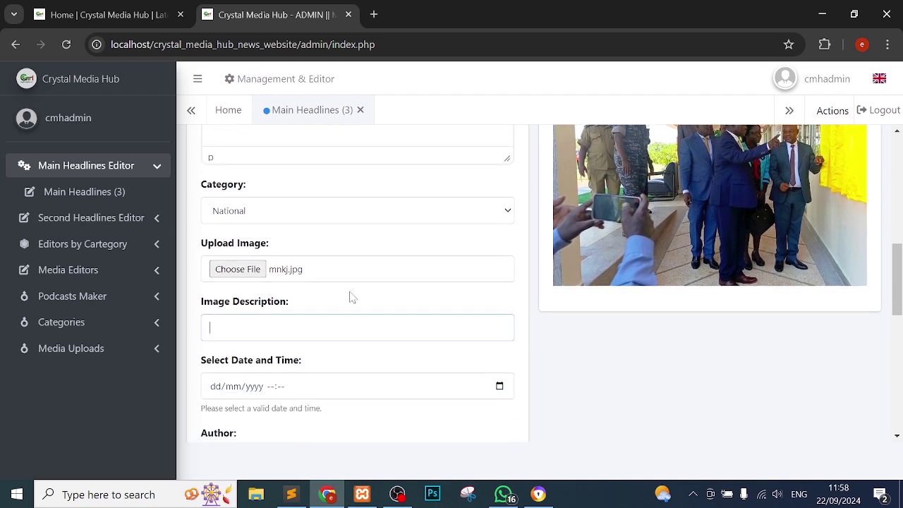
type("MPs standing")
scroll(399, 317, "down", 3)
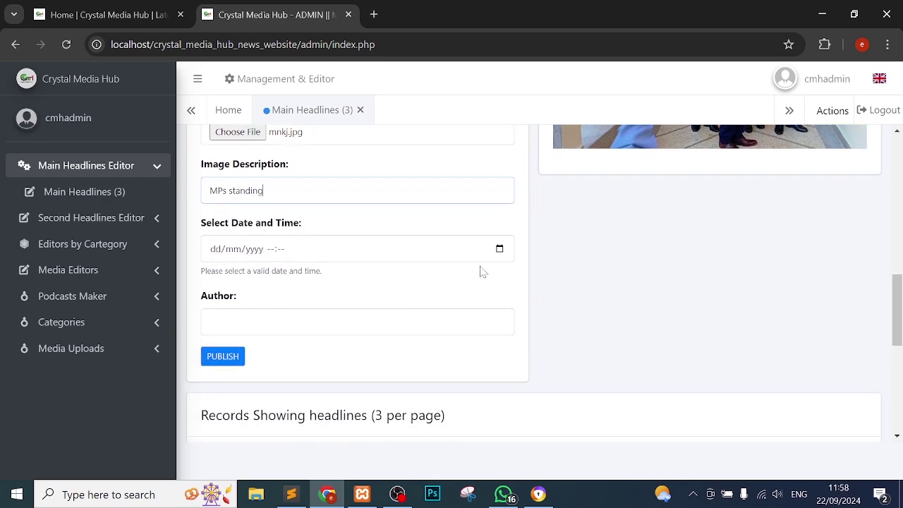
left_click(500, 249)
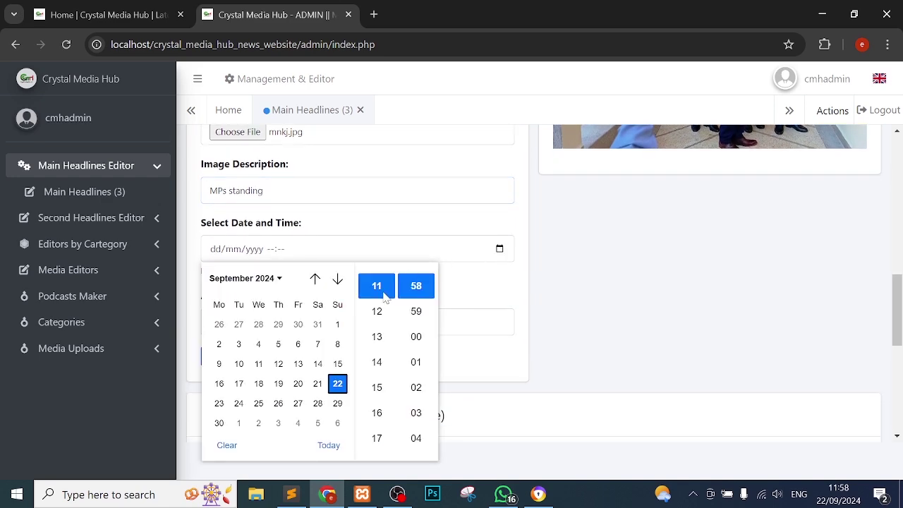
left_click(384, 297)
left_click(416, 287)
scroll(453, 294, "down", 1)
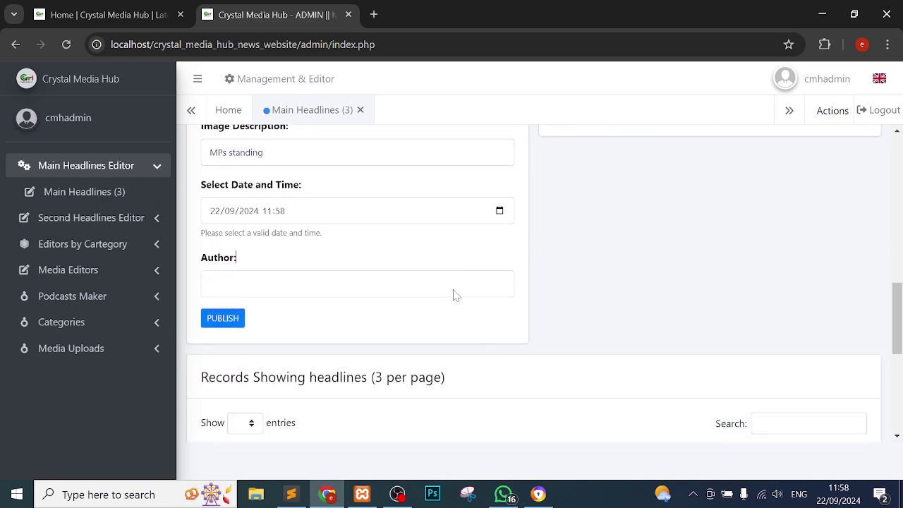
- Fill in the author name, publish the headline, and acknowledge the confirmation
left_click(285, 283)
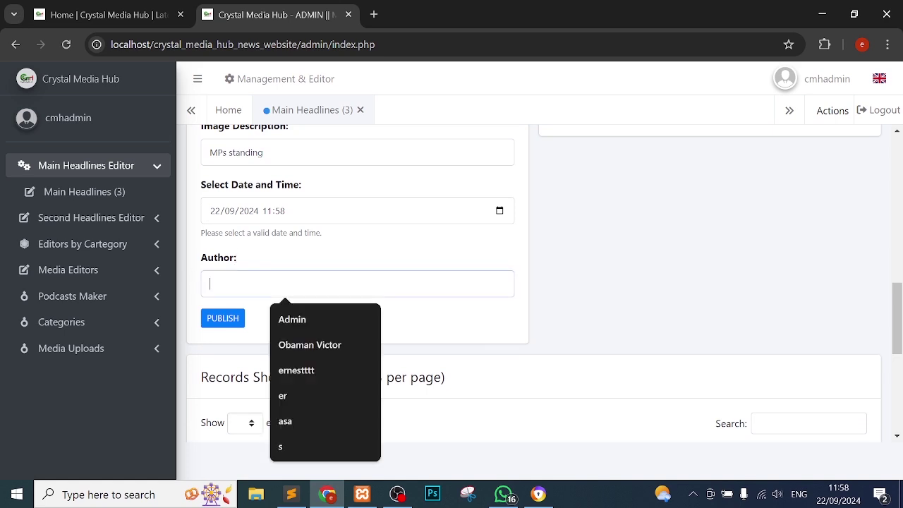
type("M")
key("BackSpace")
type("Author")
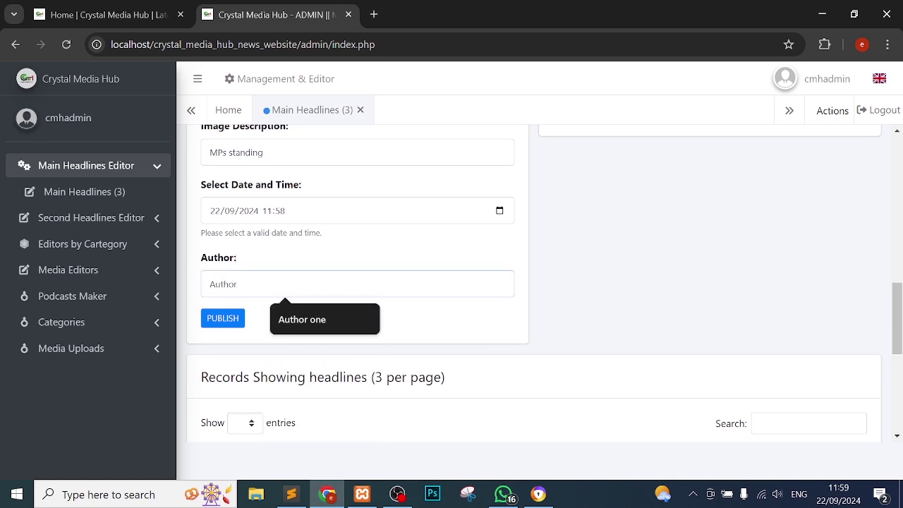
type(" Adam")
left_click(228, 323)
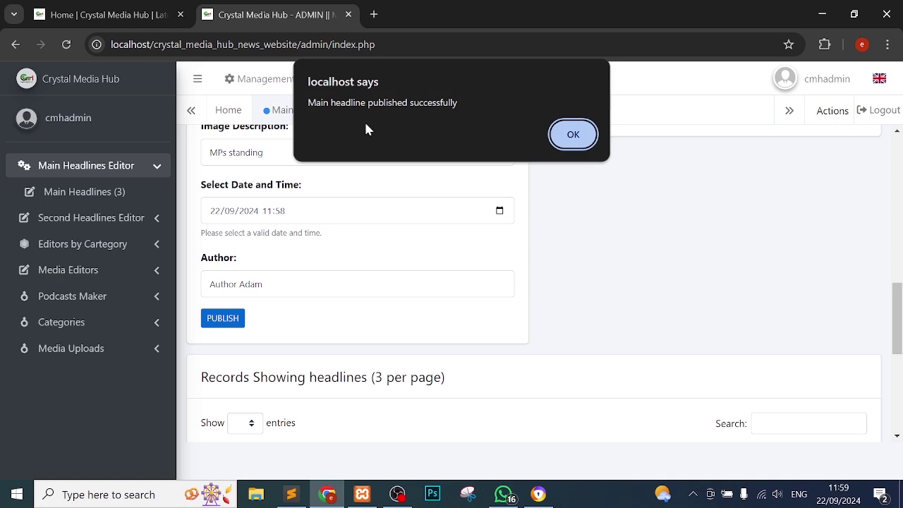
left_click(573, 134)
scroll(448, 211, "down", 5)
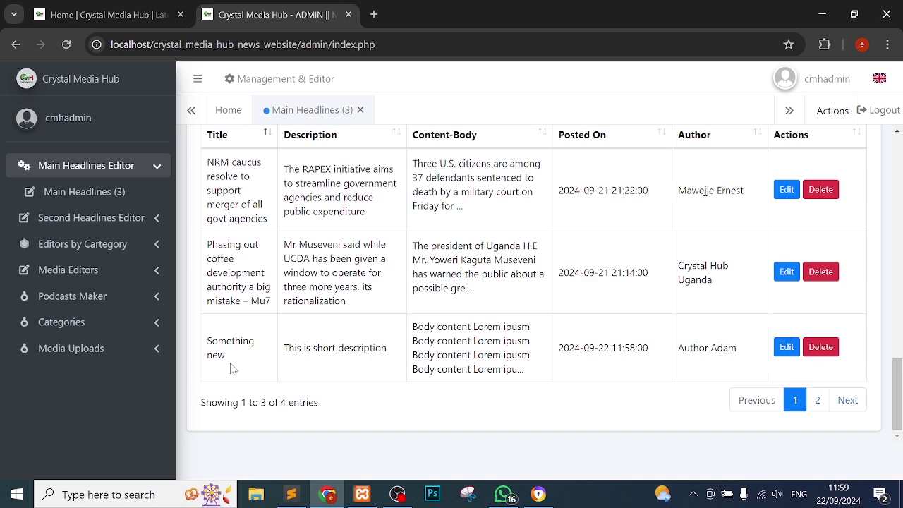
- Reload the Home tab, check Something new leads the headlines, then go back to ADMIN
left_click(113, 14)
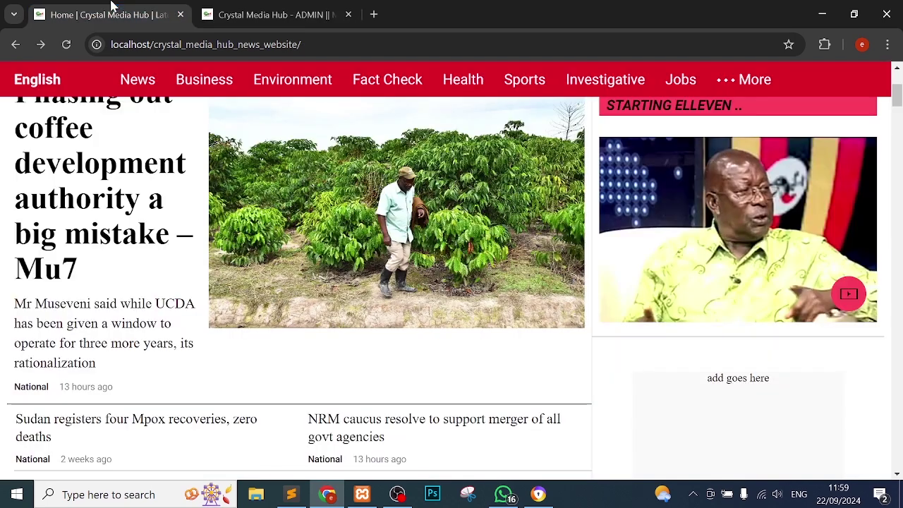
left_click(66, 43)
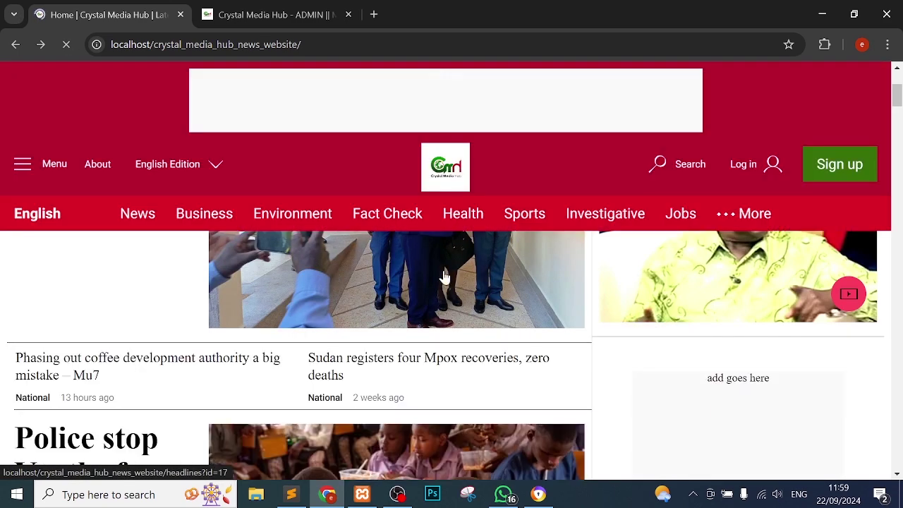
scroll(444, 276, "down", 2)
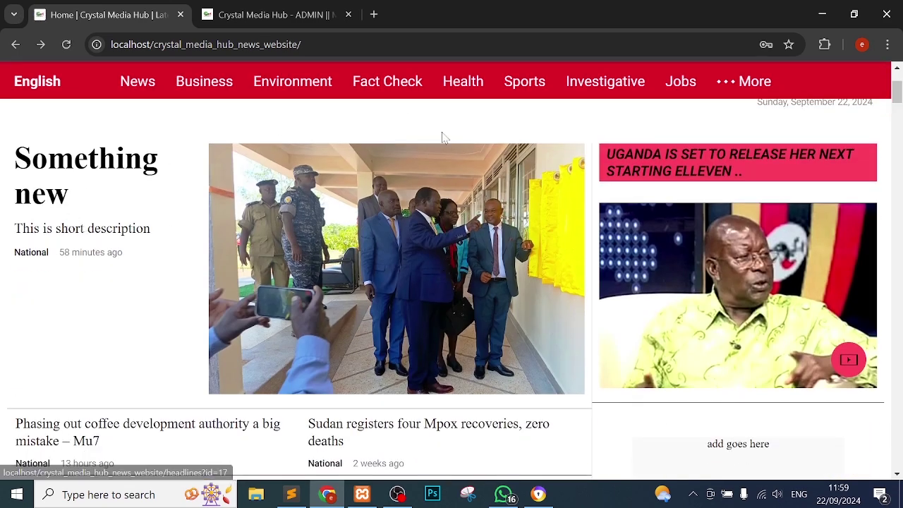
scroll(445, 137, "down", 1)
scroll(445, 137, "down", 2)
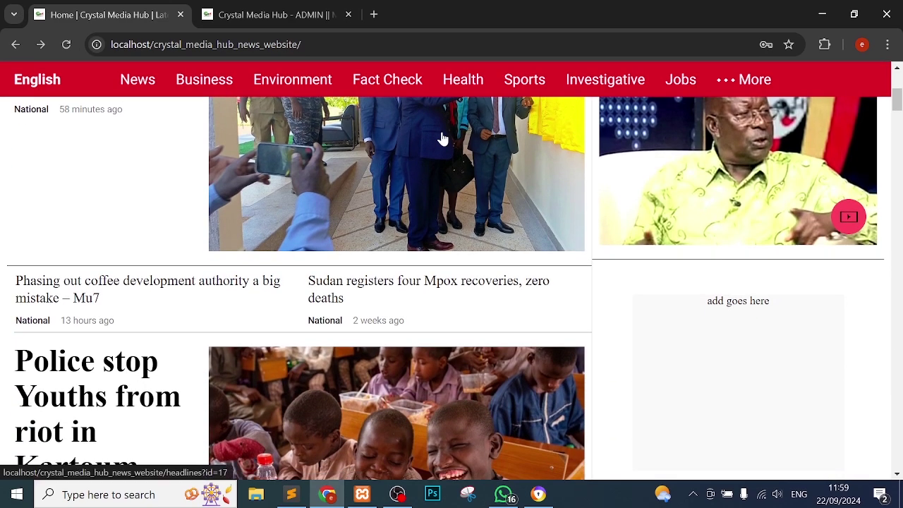
left_click(226, 10)
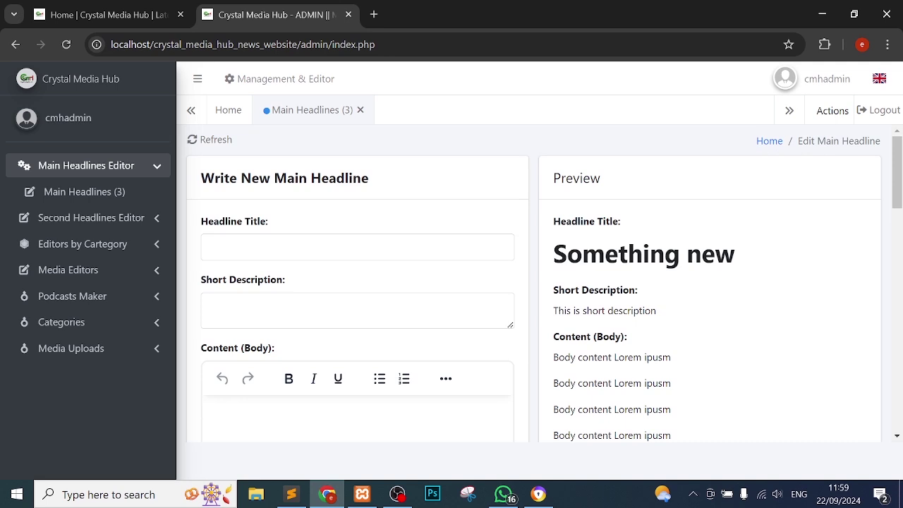
- Load Something new from the table and retitle it 'This is now edited'
scroll(723, 353, "down", 10)
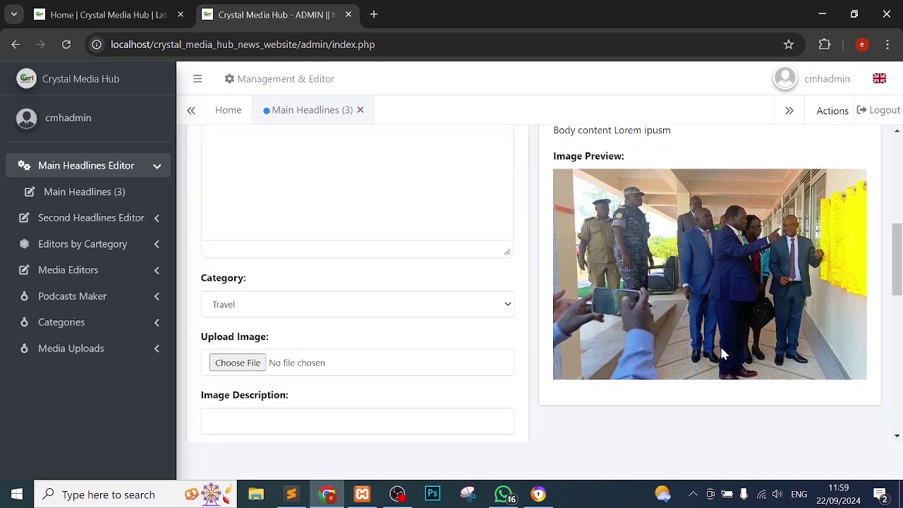
scroll(723, 353, "down", 2)
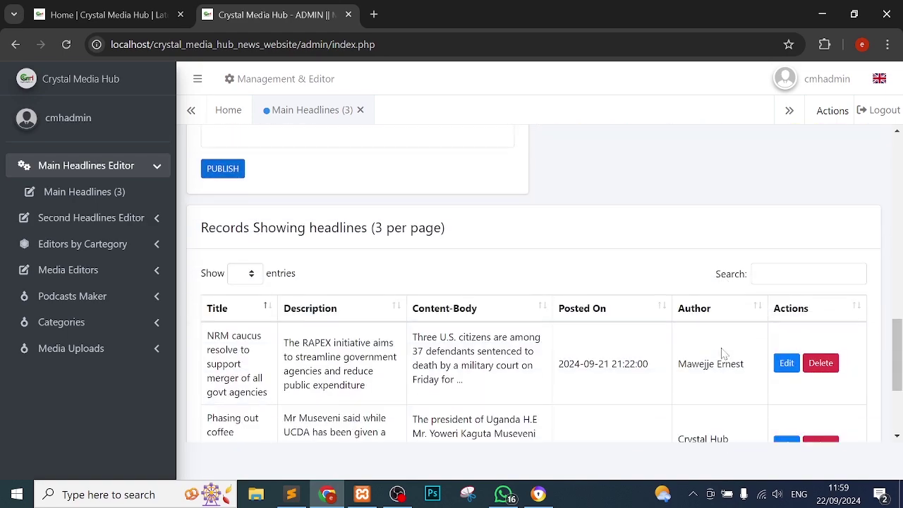
scroll(722, 353, "down", 2)
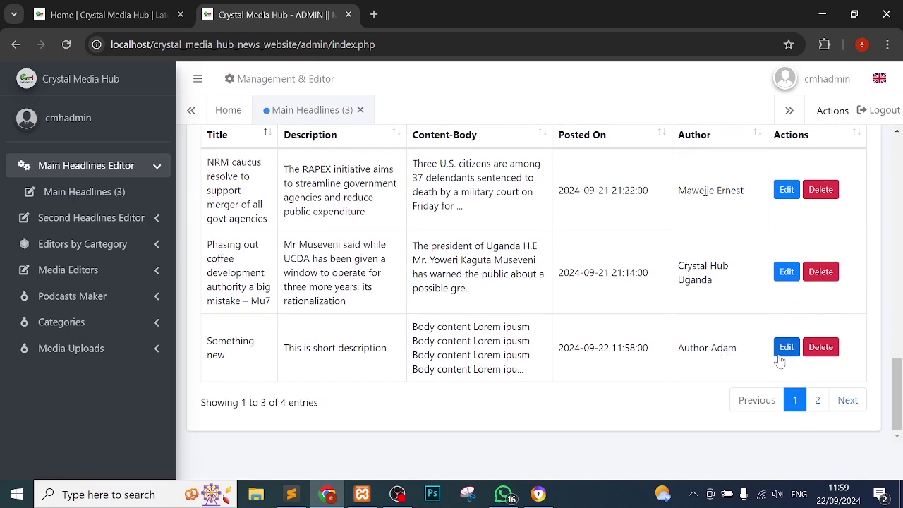
left_click(783, 352)
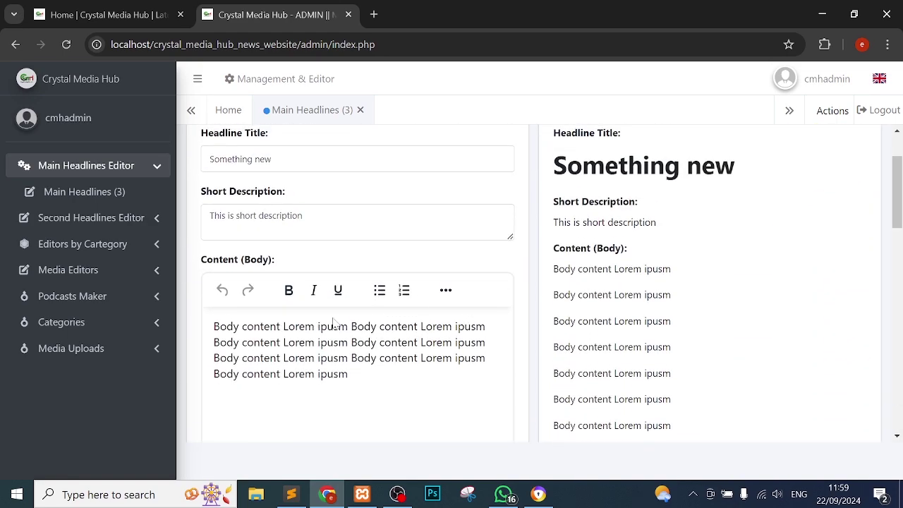
left_click_drag(273, 159, 182, 145)
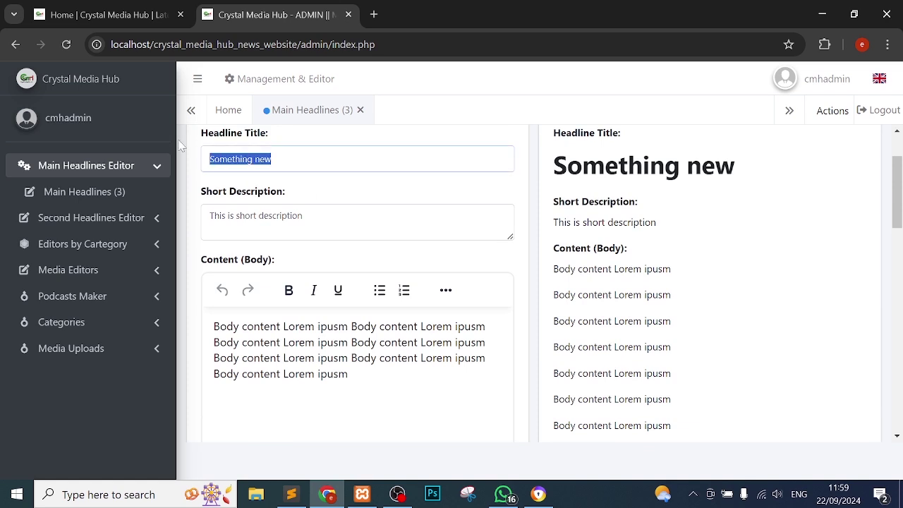
type("This ")
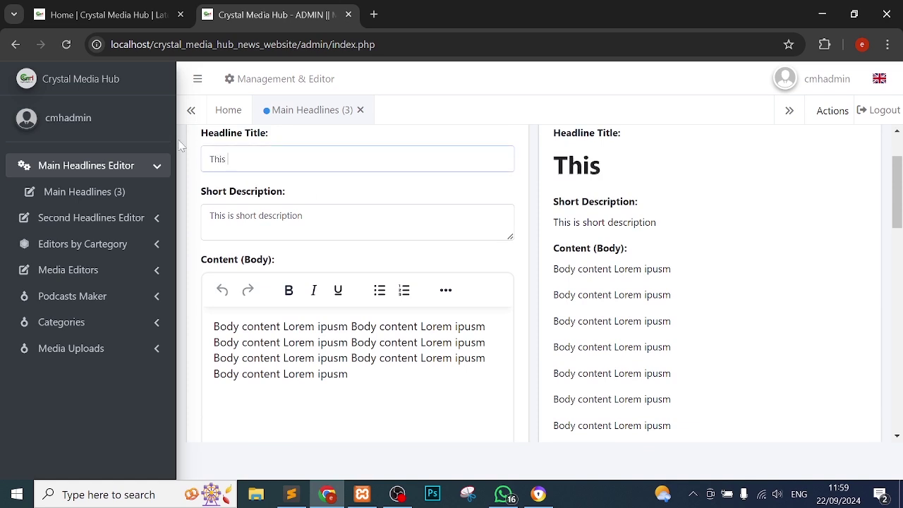
type("is now edited")
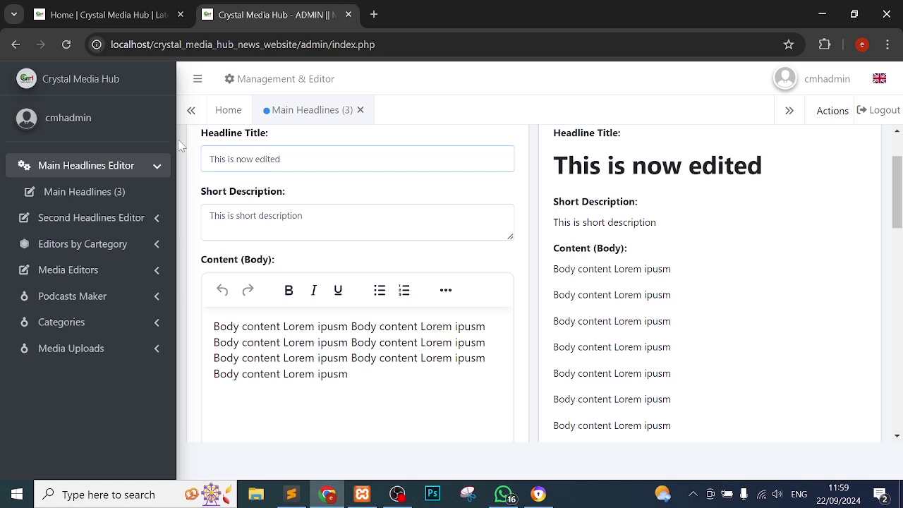
scroll(180, 145, "down", 6)
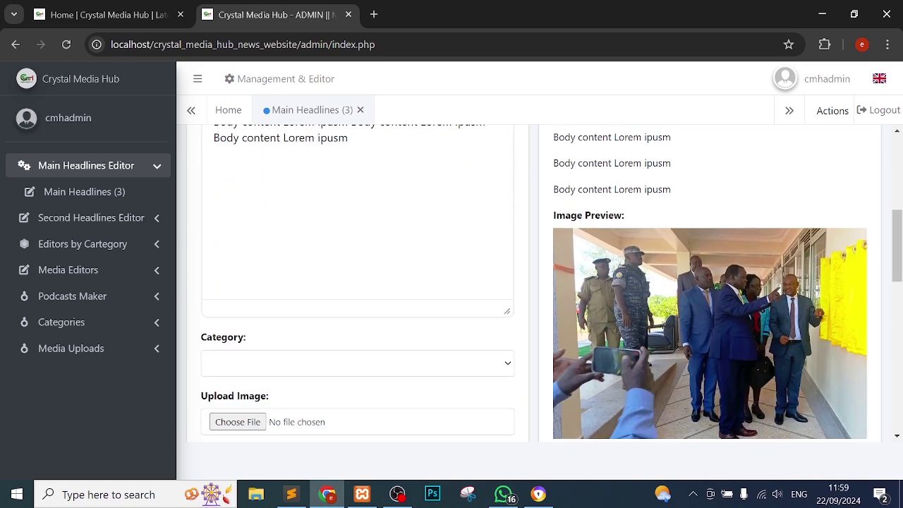
- Open the Category list, then open Categories > Categories from the sidebar
left_click(274, 170)
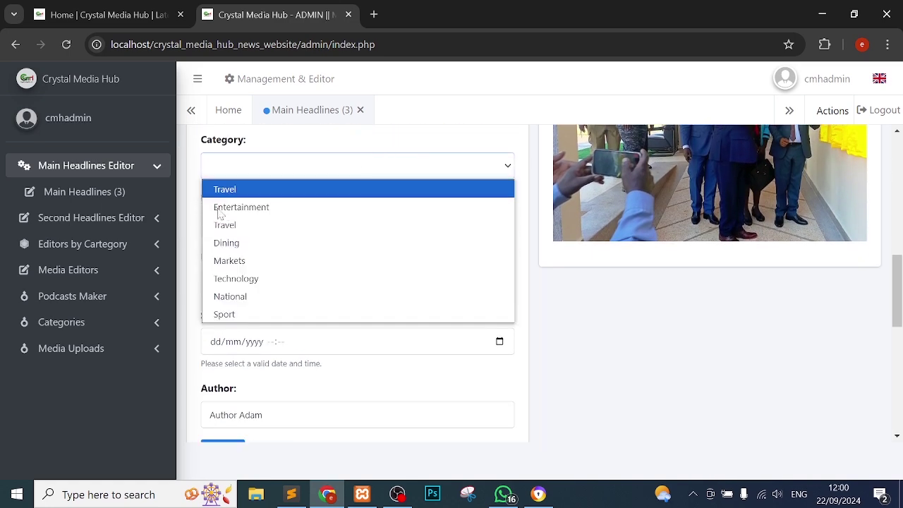
left_click(94, 323)
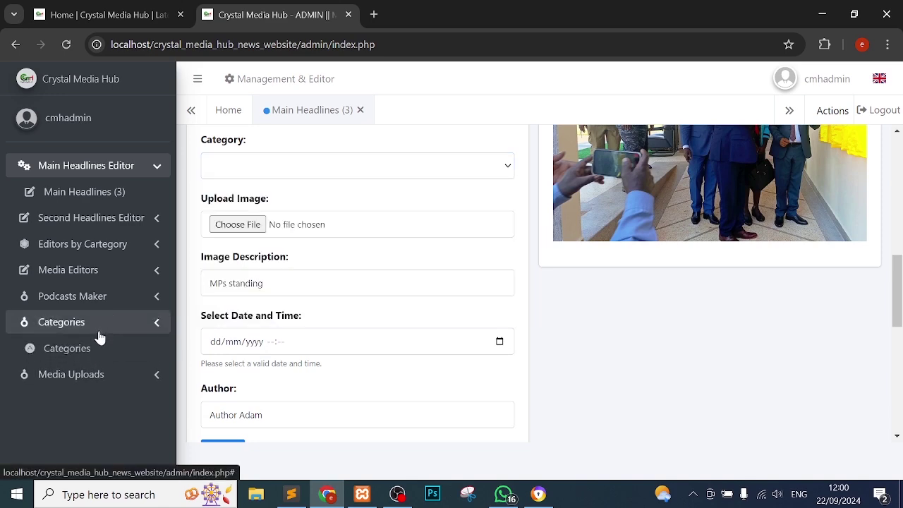
left_click(104, 349)
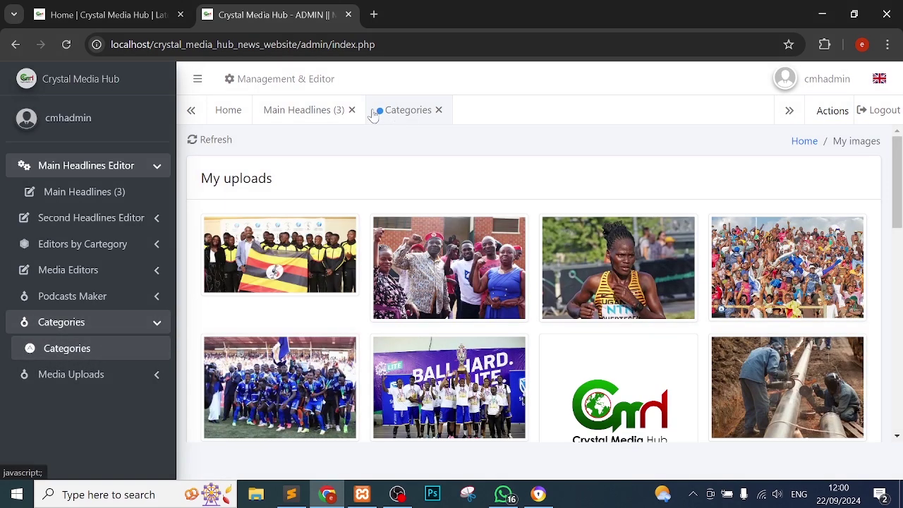
- Toggle between the Main Headlines and Categories tabs, expand Media Uploads, then close Categories
left_click(305, 112)
left_click(389, 113)
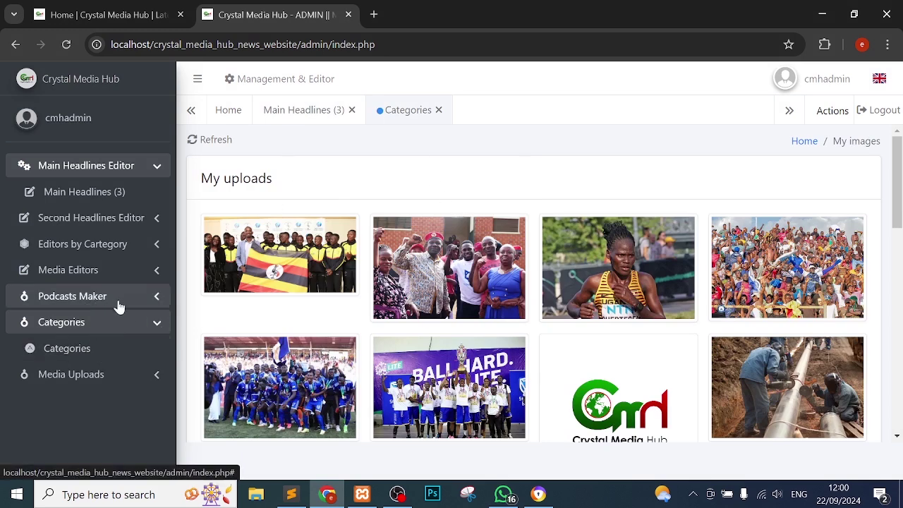
left_click(122, 376)
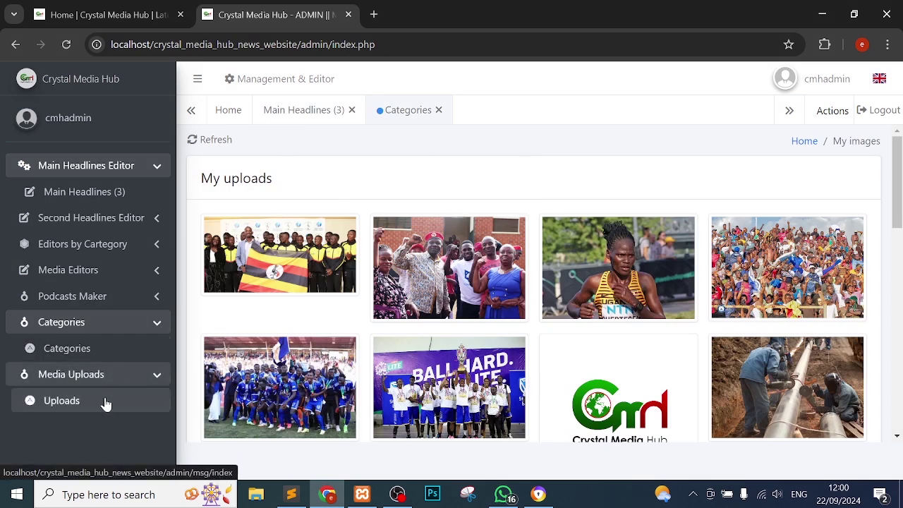
left_click(90, 359)
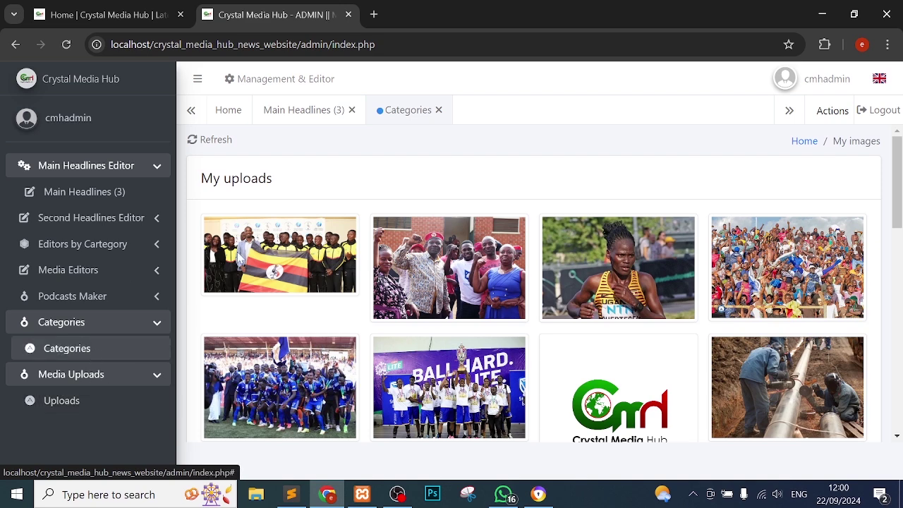
left_click(439, 111)
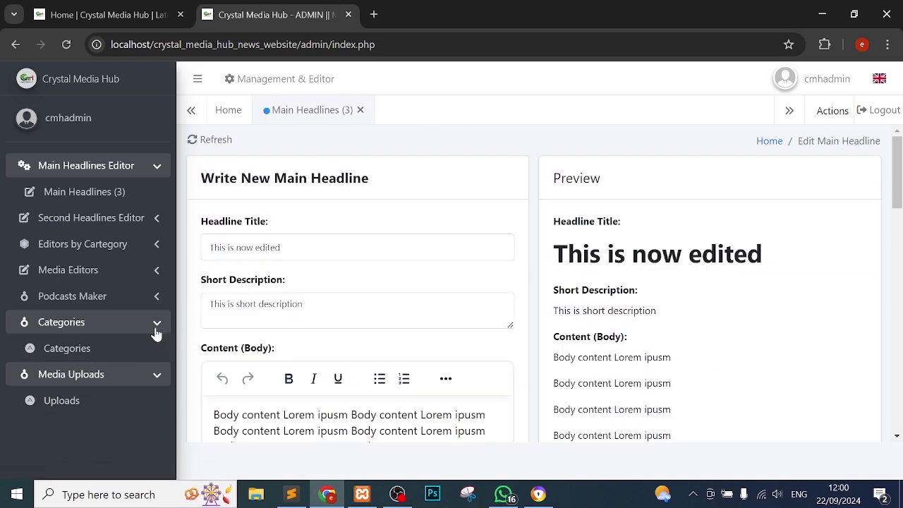
left_click(103, 352)
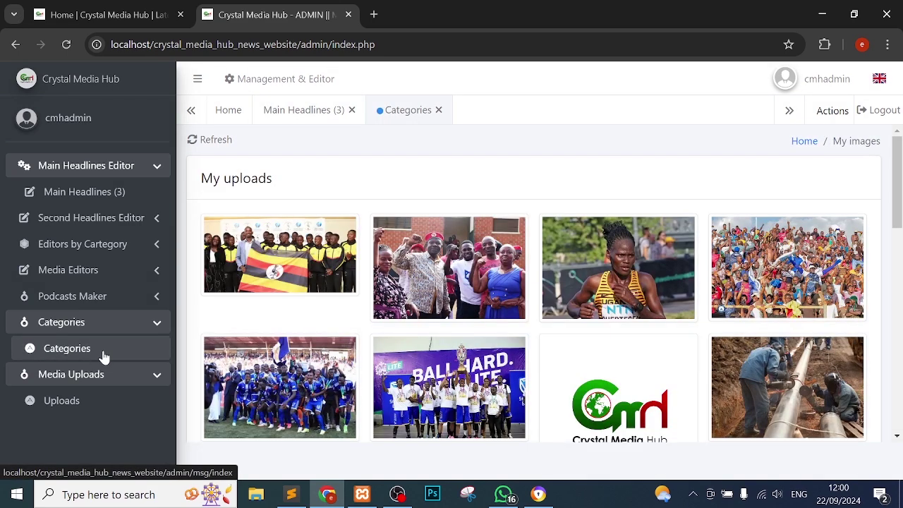
left_click(439, 110)
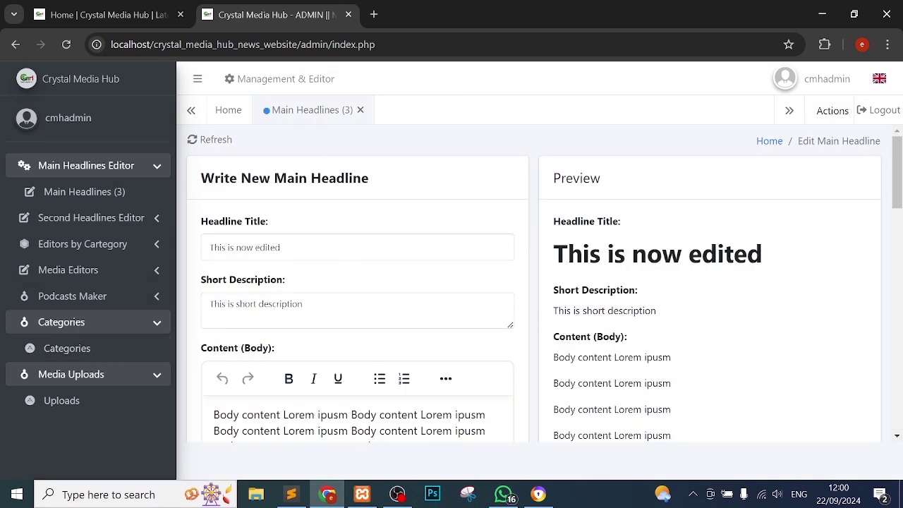
- Set the headline category to Entertainment and attach the ci.jpg crowd photo
scroll(305, 271, "down", 6)
left_click(270, 248)
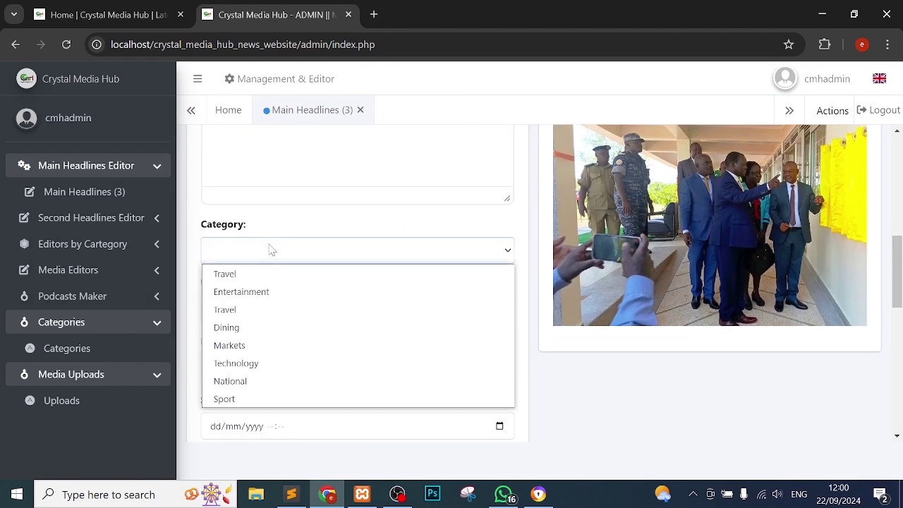
left_click(274, 292)
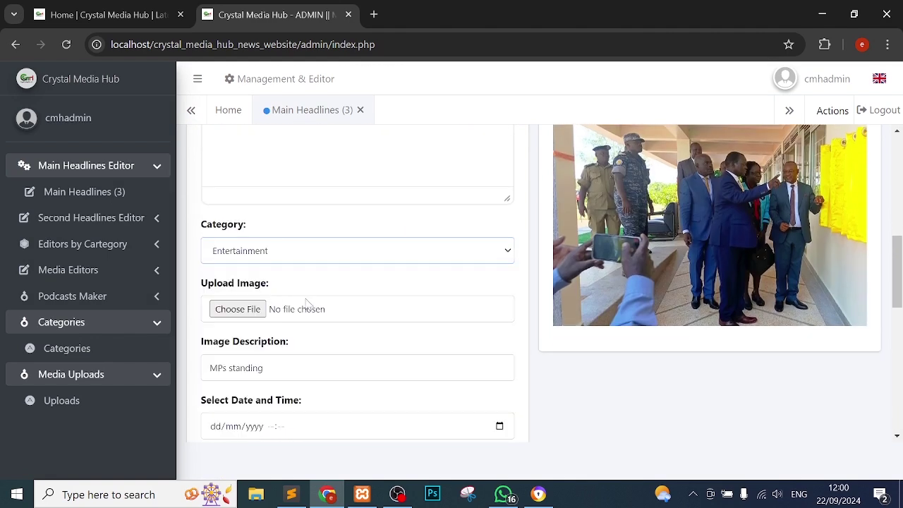
left_click(247, 313)
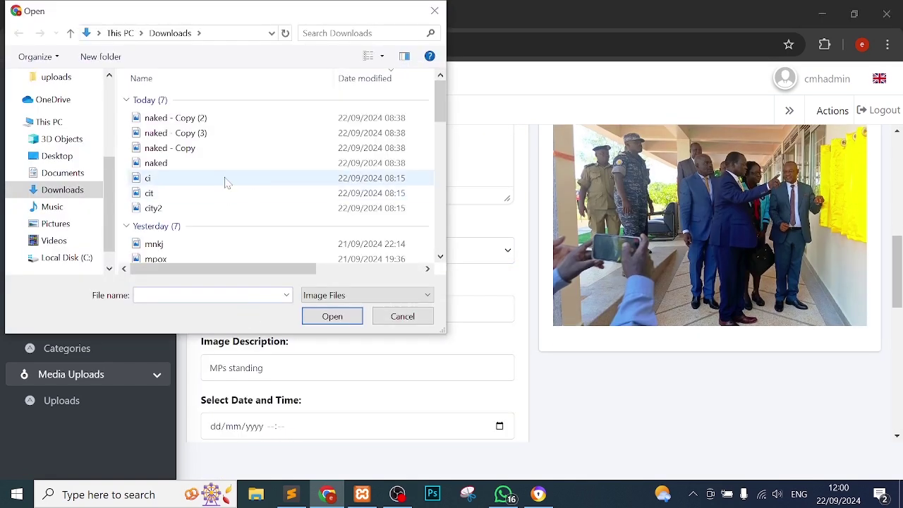
double_click(224, 176)
scroll(387, 316, "down", 3)
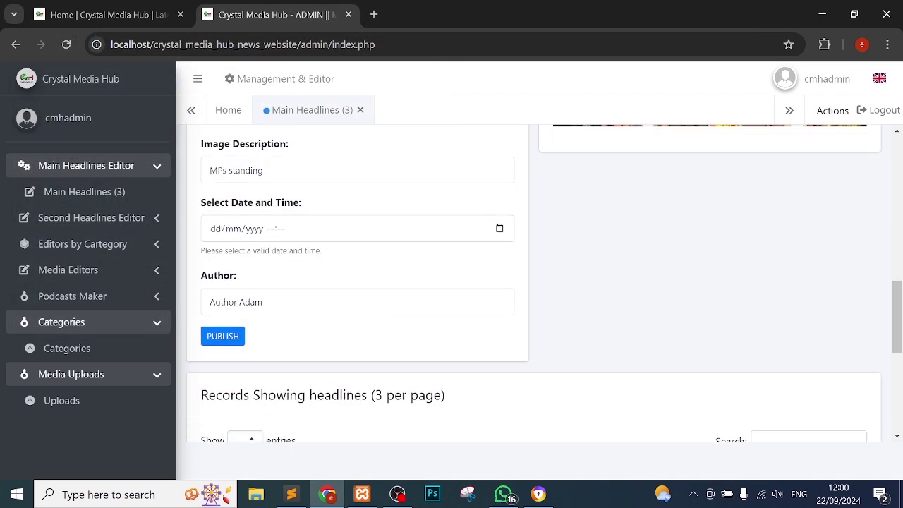
- Set the time to 22/09/2024 12:00, publish the update, and reload the news site
left_click(499, 230)
left_click(391, 265)
left_click(514, 272)
scroll(378, 302, "down", 2)
scroll(722, 284, "down", 3)
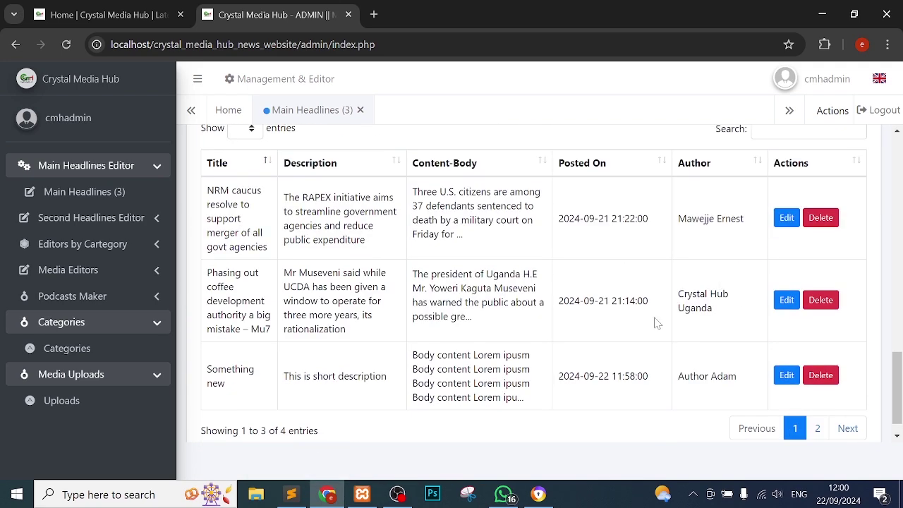
scroll(655, 323, "up", 3)
left_click(233, 242)
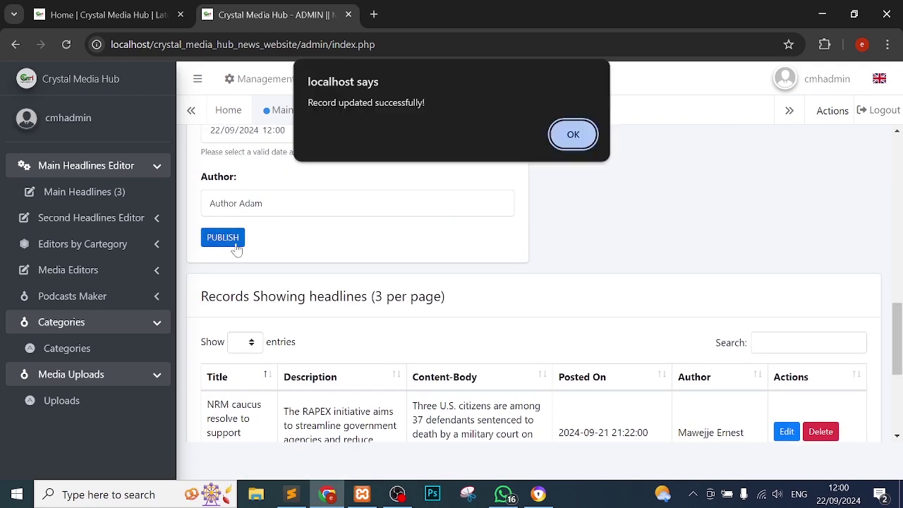
left_click(573, 134)
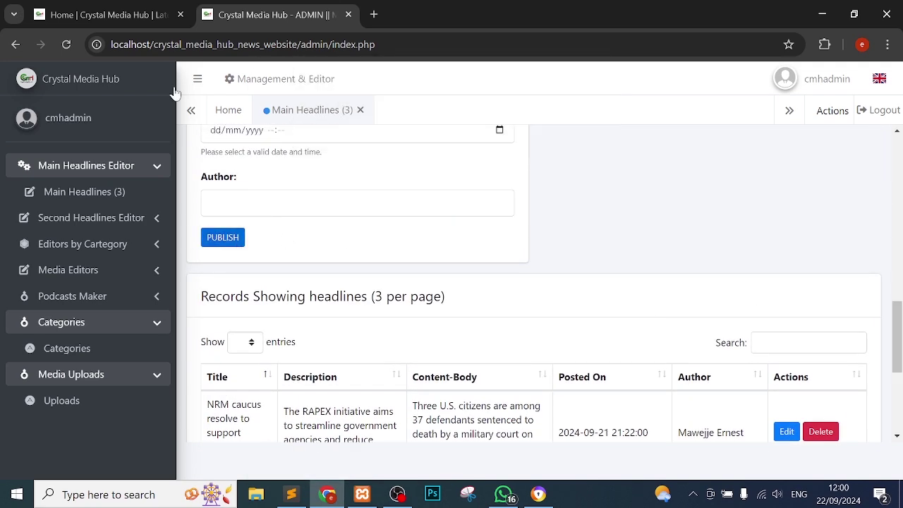
left_click(115, 15)
left_click(65, 46)
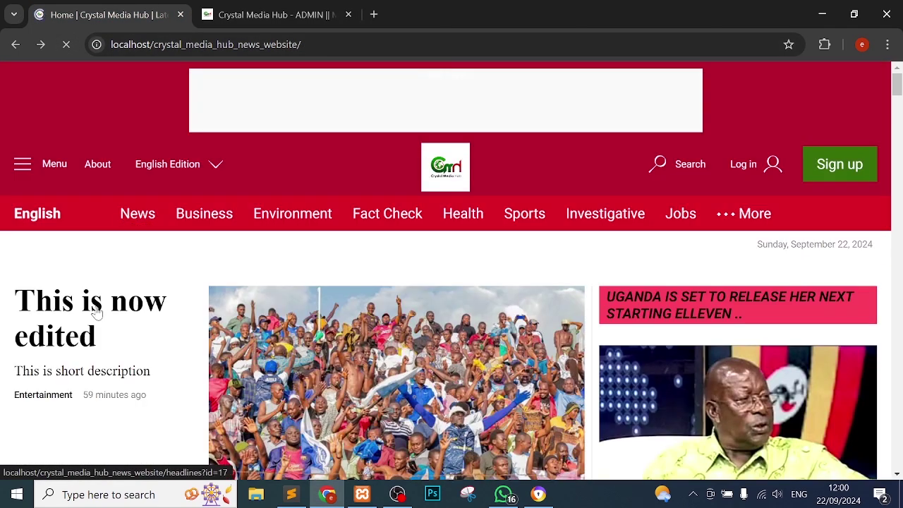
- Delete 'This is now edited' from table page 2 and confirm the deletion
left_click(227, 16)
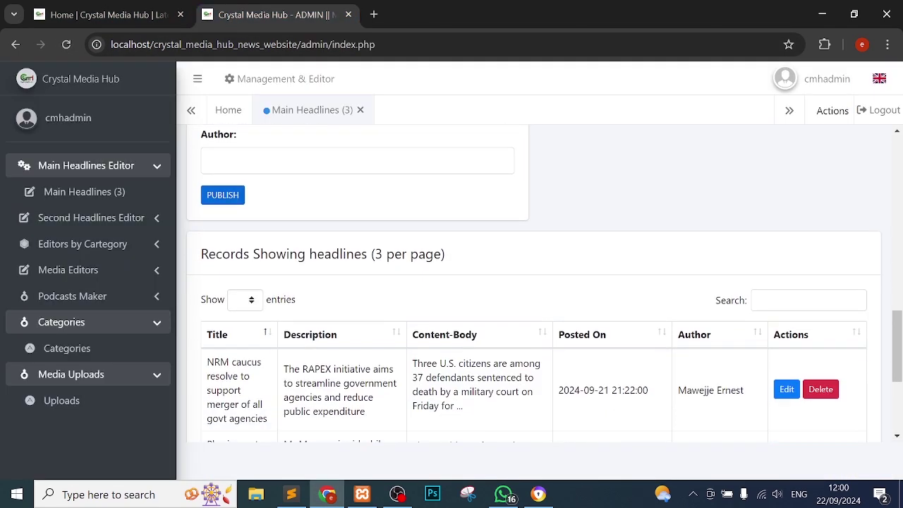
scroll(605, 303, "down", 2)
scroll(605, 304, "down", 1)
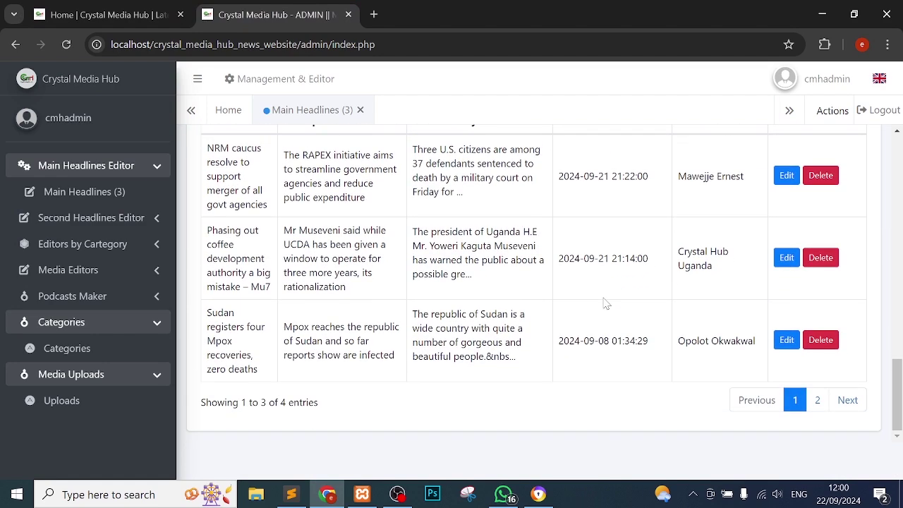
left_click(817, 400)
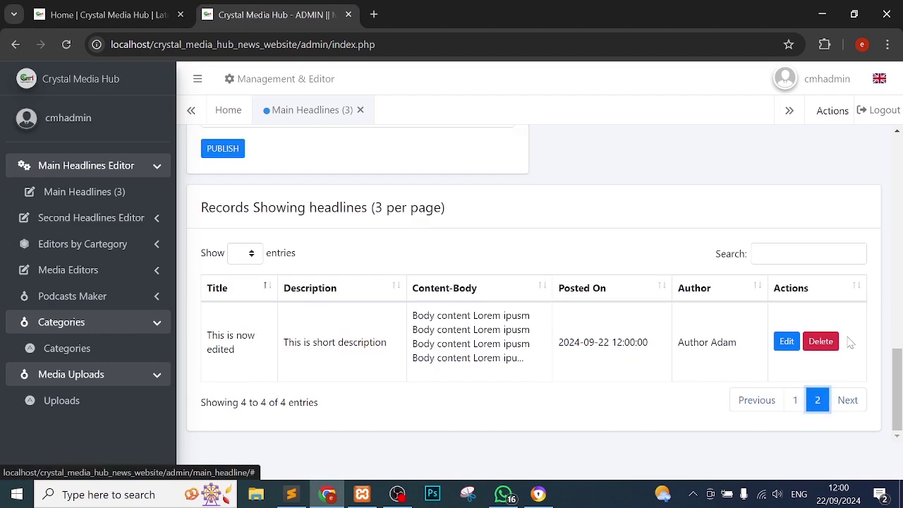
left_click(787, 342)
scroll(811, 347, "down", 10)
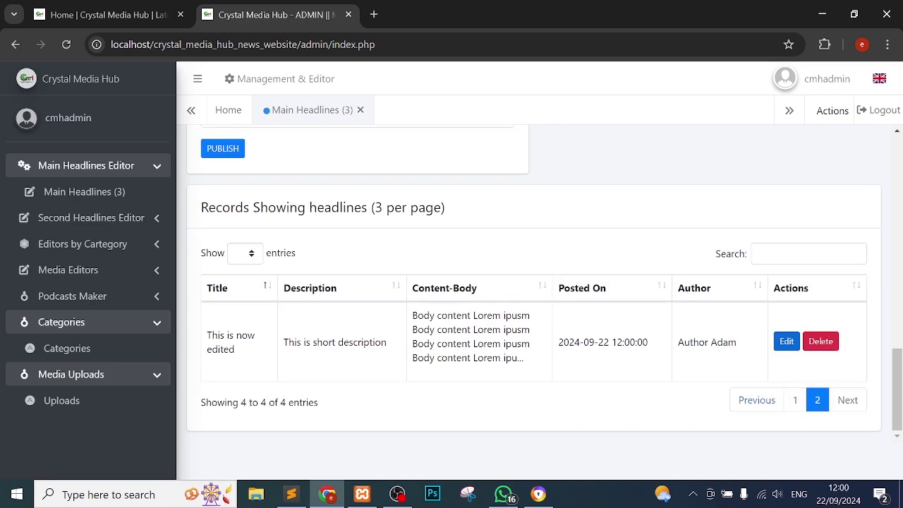
left_click(820, 341)
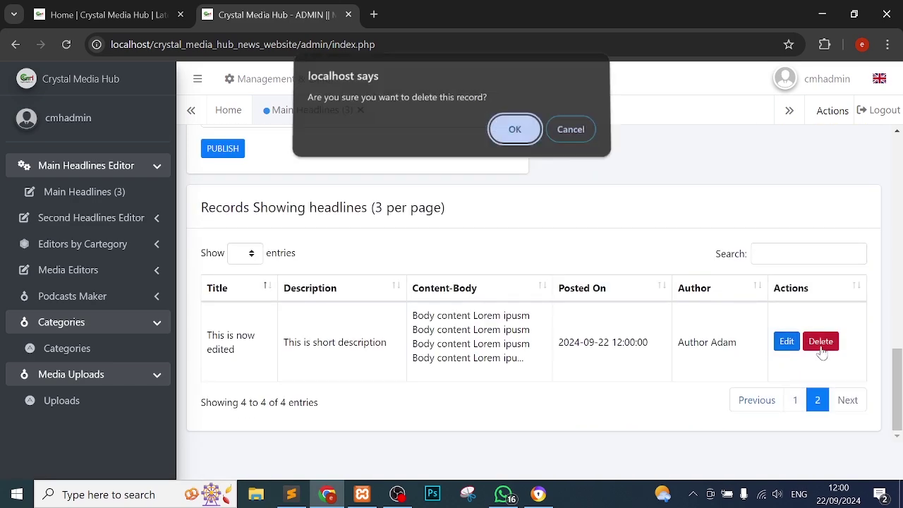
left_click(522, 136)
left_click(573, 135)
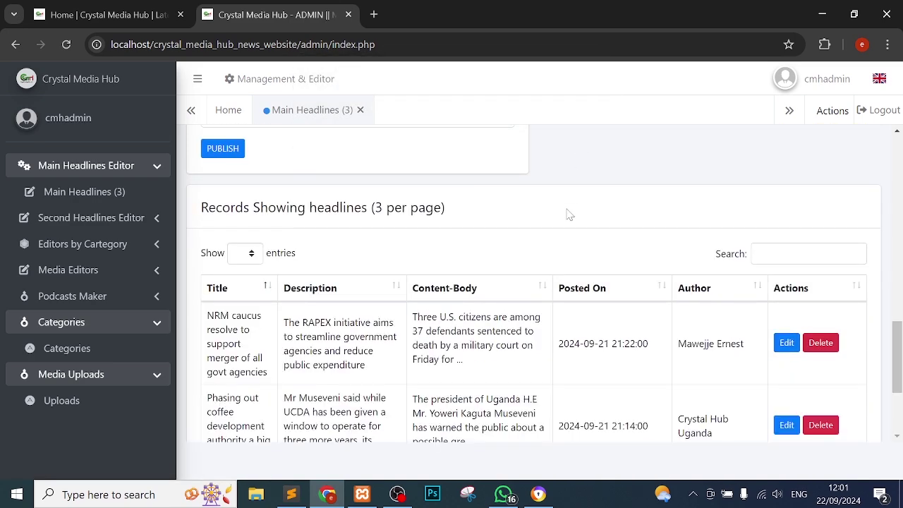
- Reload the news site to see the coffee authority article leading, then return to ADMIN
scroll(570, 215, "up", 5)
scroll(569, 215, "up", 5)
left_click(144, 16)
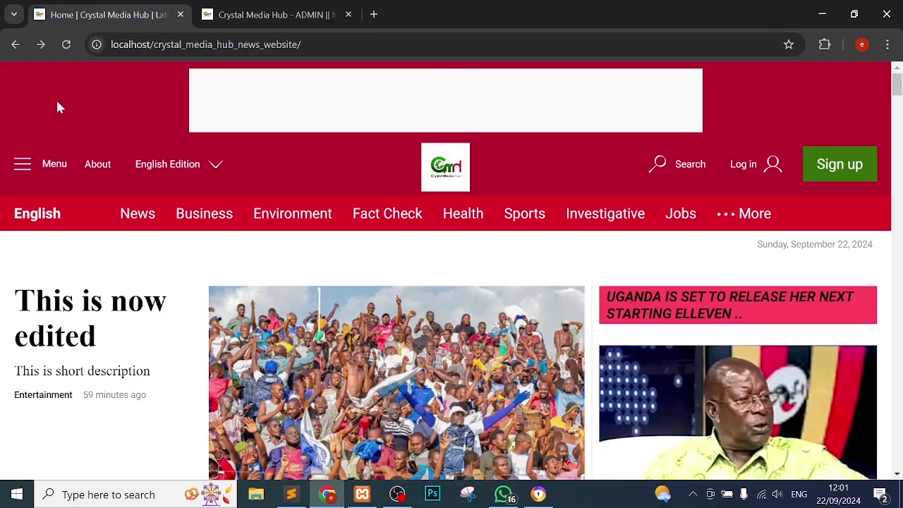
left_click(67, 44)
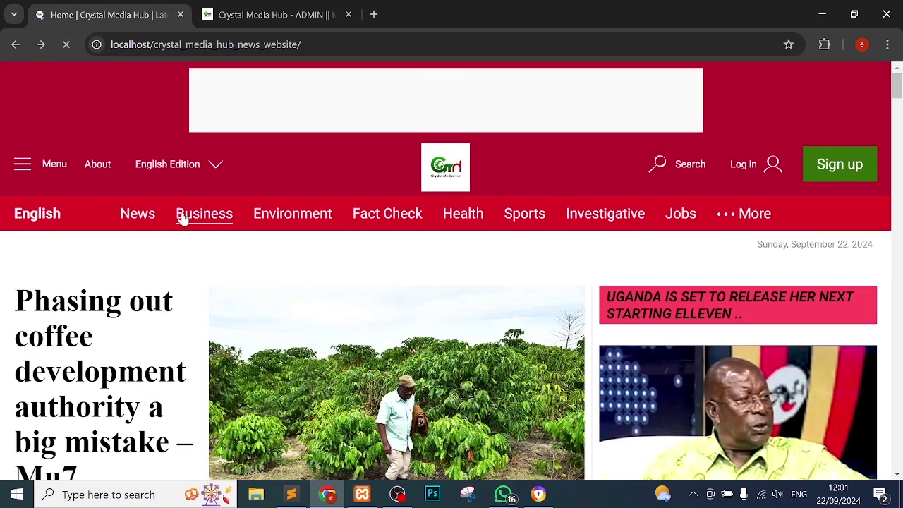
scroll(238, 318, "down", 2)
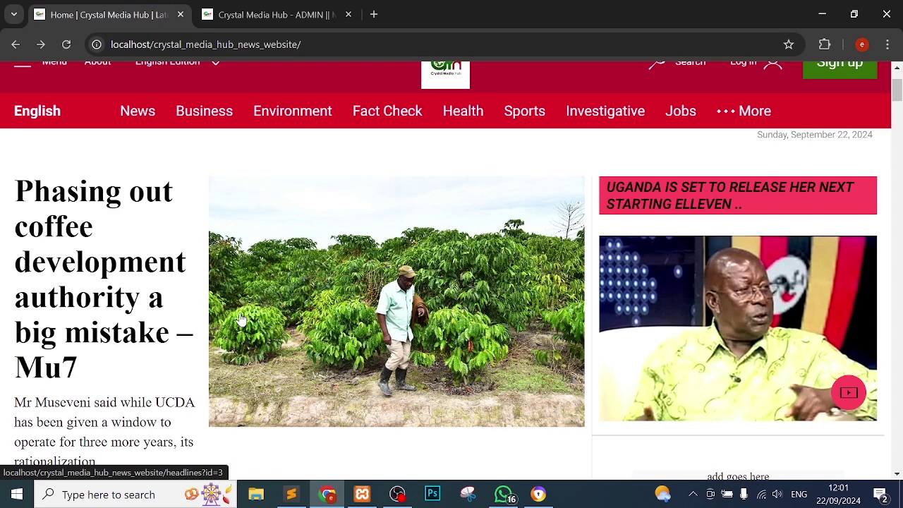
scroll(251, 335, "down", 6)
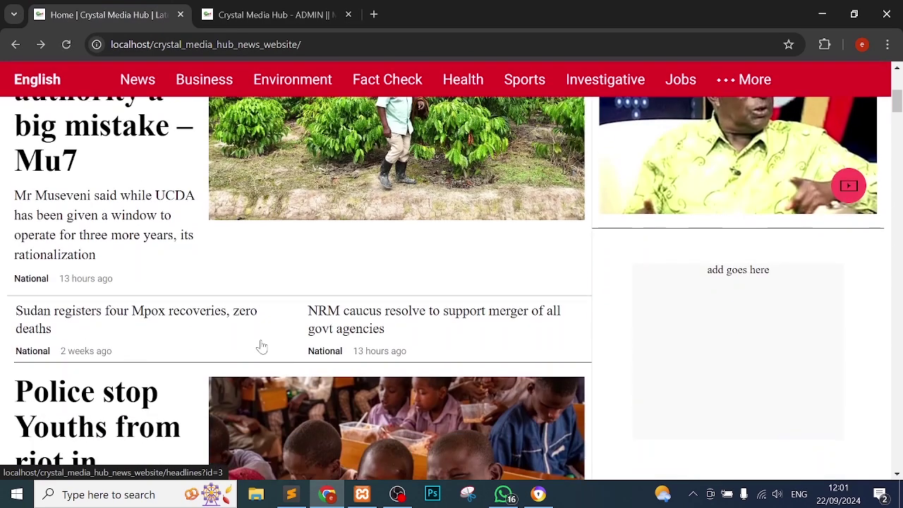
left_click(265, 23)
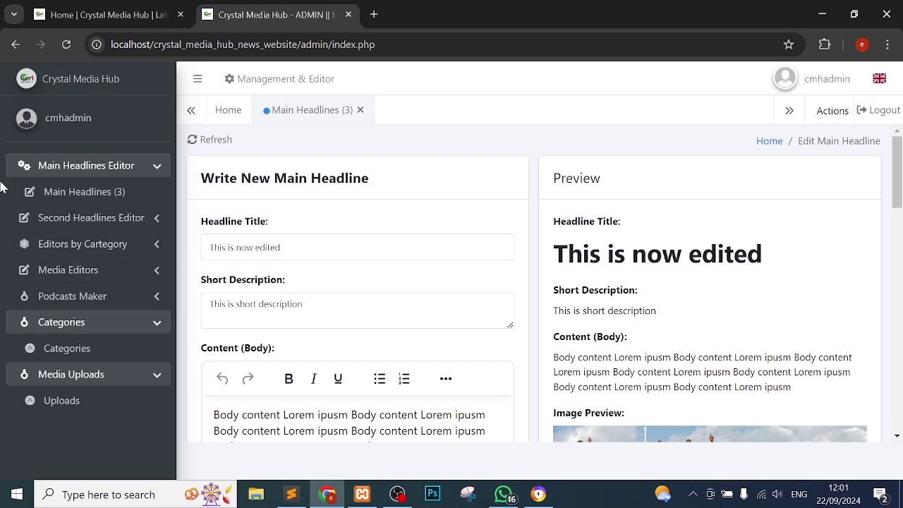
- Close the Main Headlines tab, collapse the sidebar groups, and expand Second Headlines Editor
left_click(361, 110)
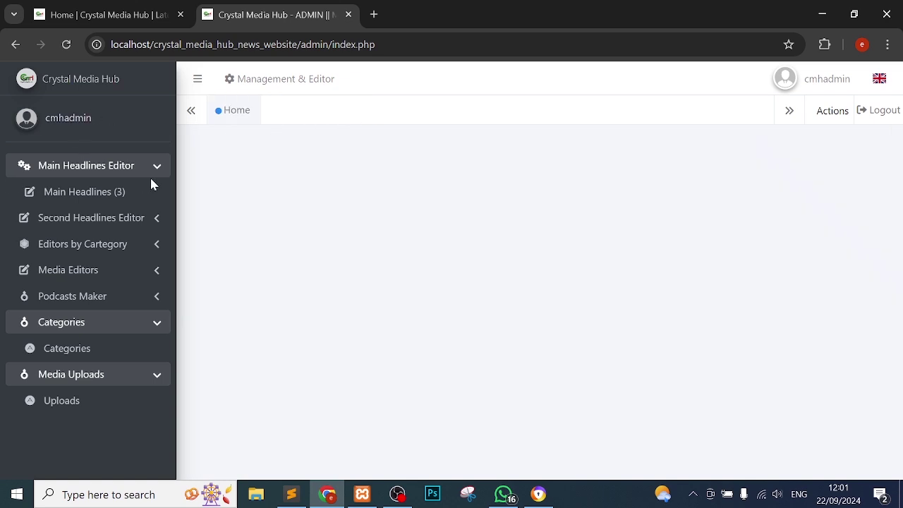
left_click(108, 326)
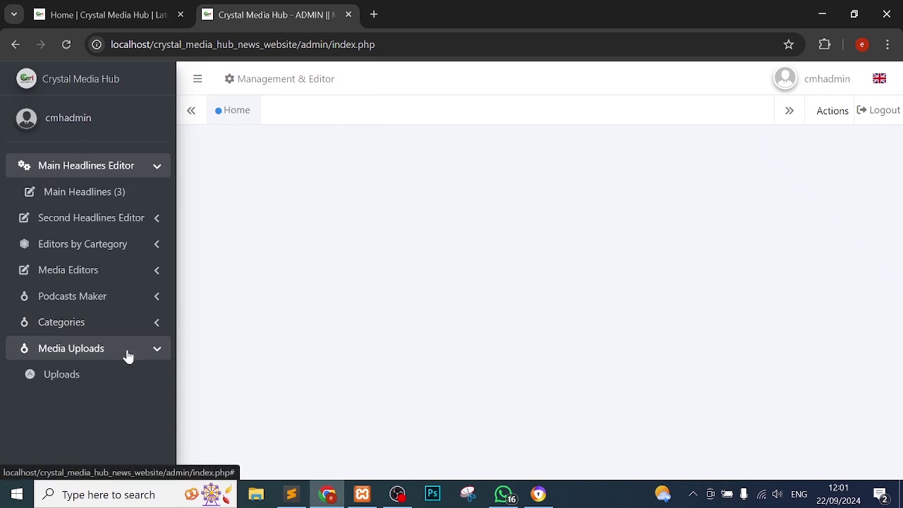
left_click(127, 352)
left_click(142, 175)
left_click(151, 193)
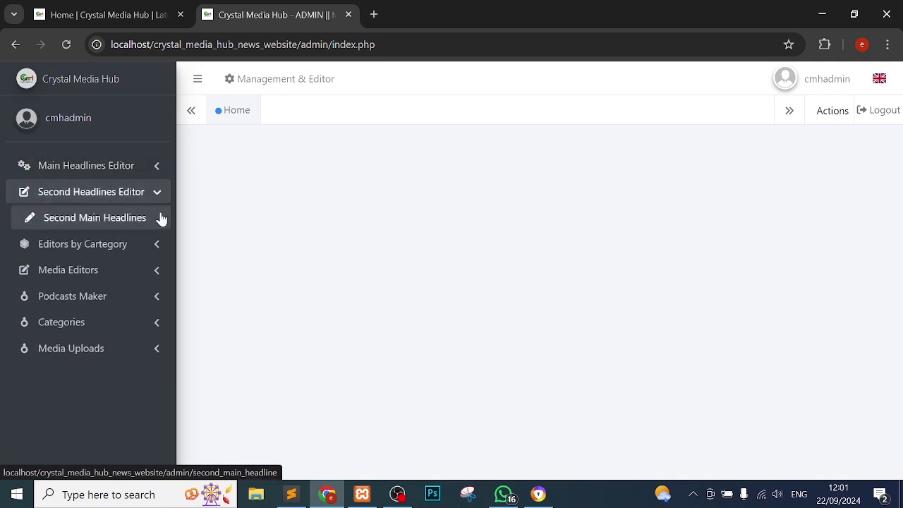
left_click(133, 11)
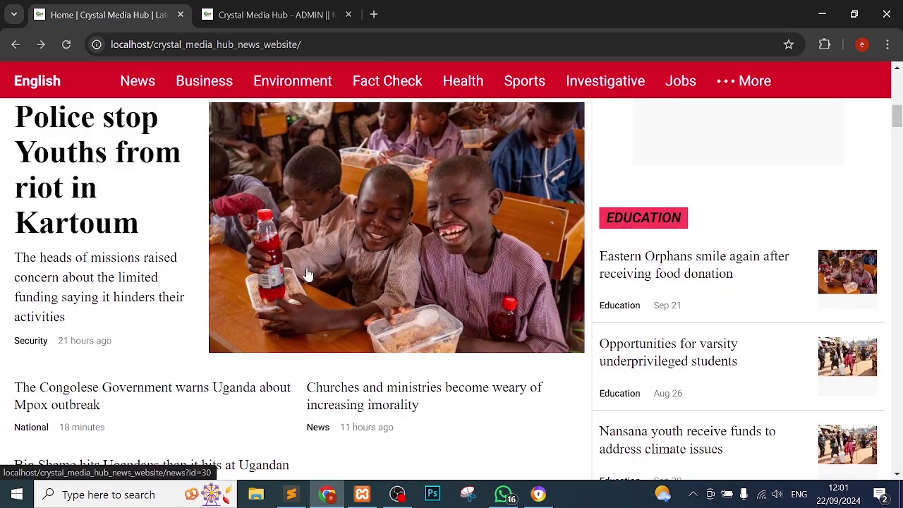
scroll(307, 275, "up", 6)
scroll(307, 275, "down", 7)
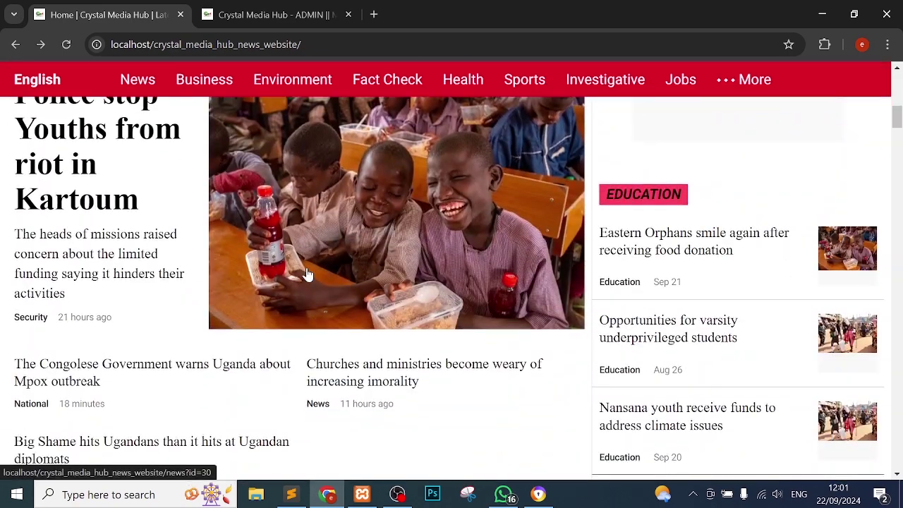
left_click(256, 12)
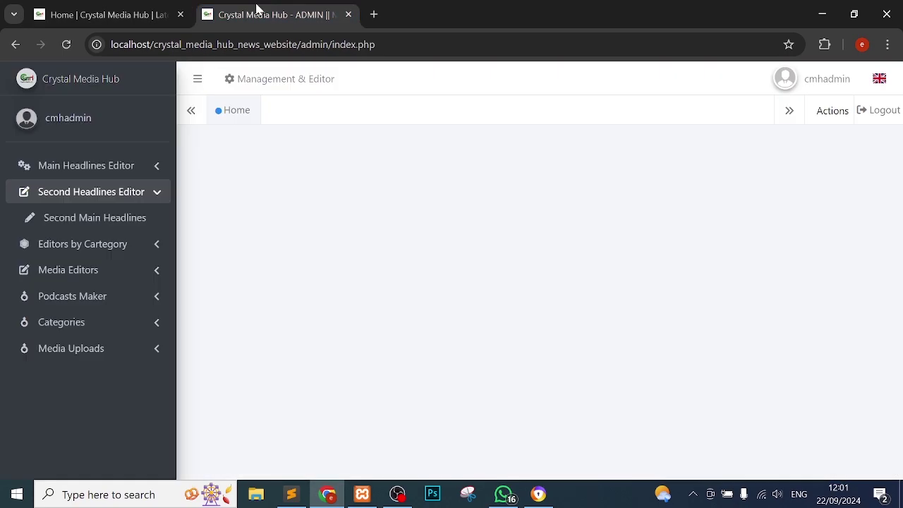
- Look over the Second Main Headlines form, close its tab, and expand Editors by Cattegory
left_click(118, 224)
scroll(383, 232, "down", 5)
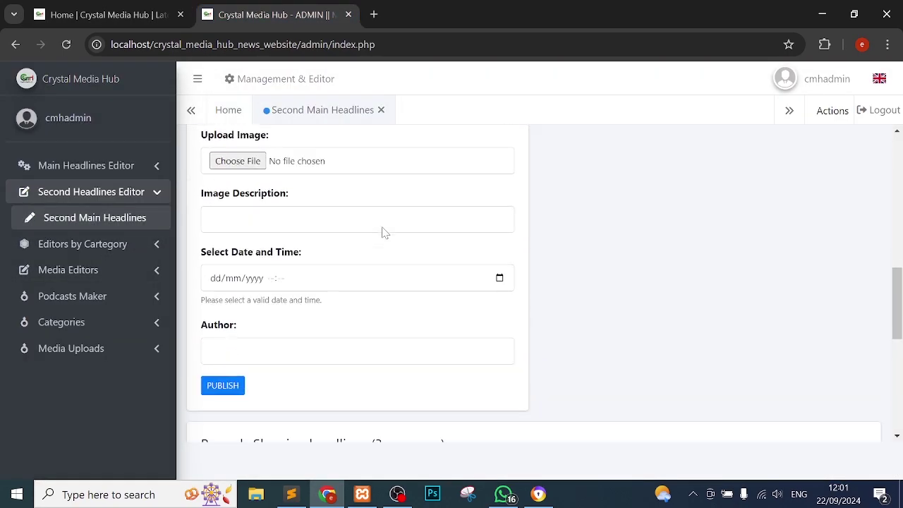
scroll(383, 232, "down", 1)
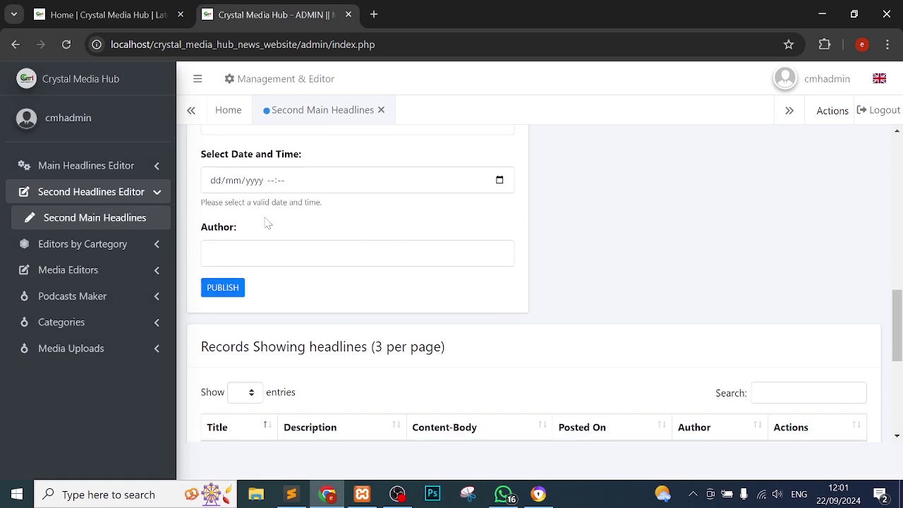
left_click(380, 111)
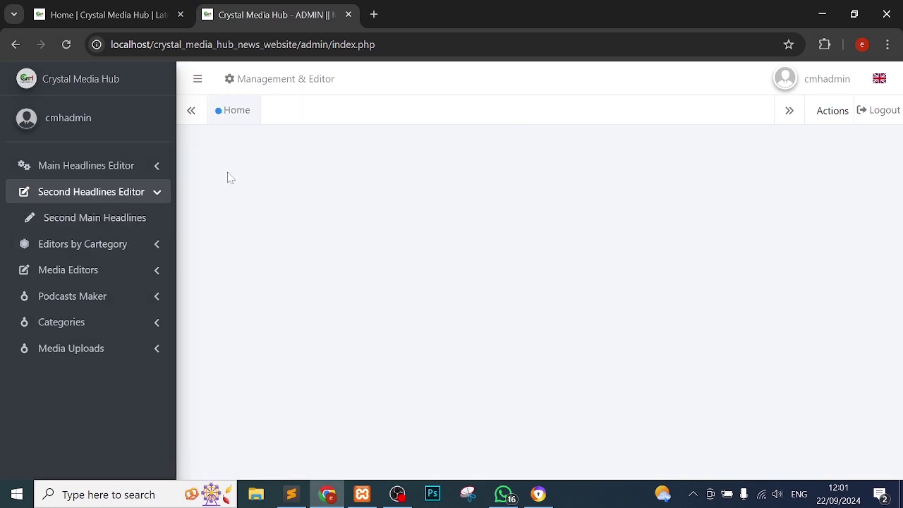
left_click(150, 247)
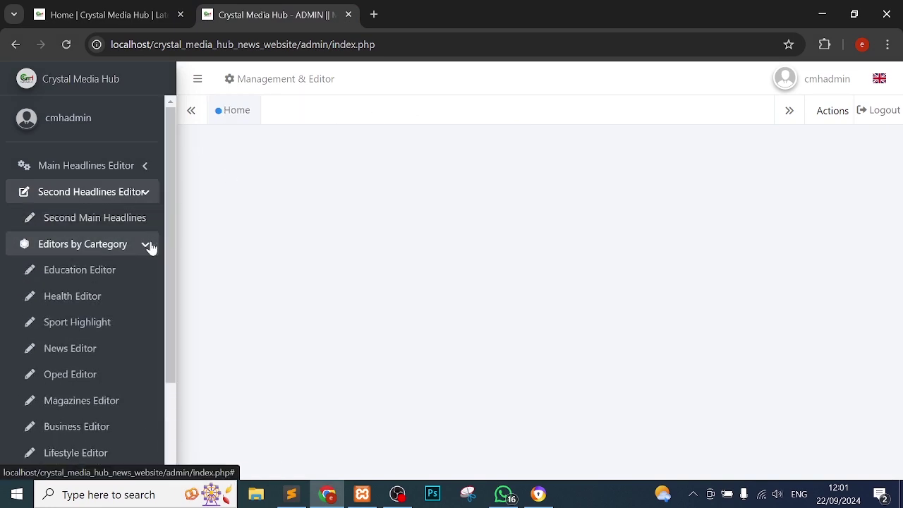
scroll(151, 246, "down", 2)
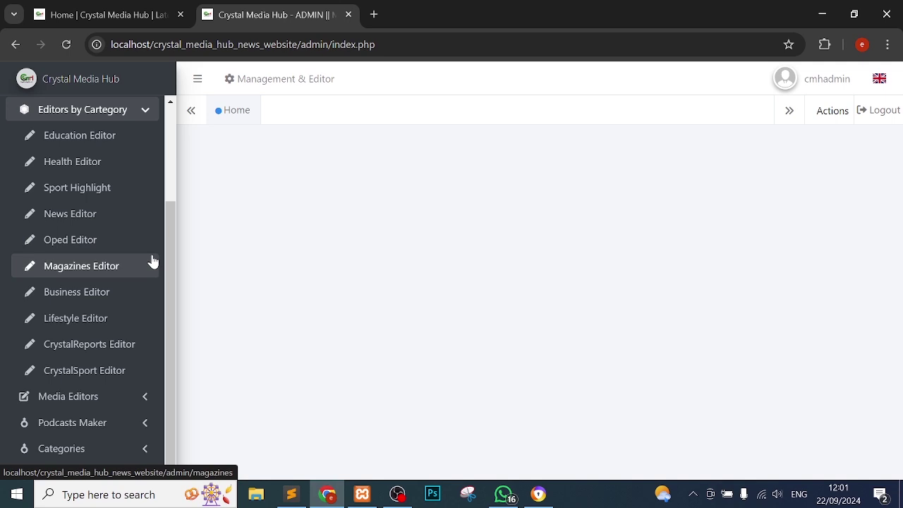
- Open Media Editors > Videos and scroll past the upload form to the 5 video records
left_click(127, 110)
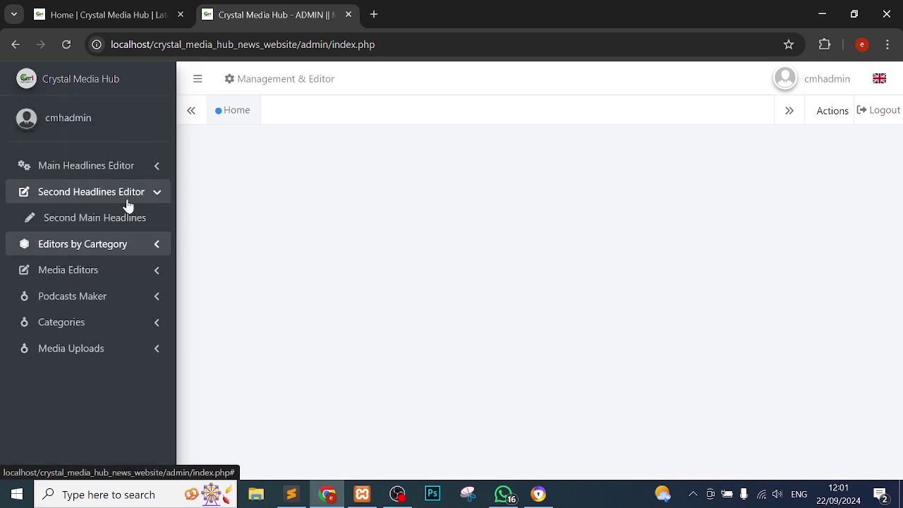
left_click(141, 266)
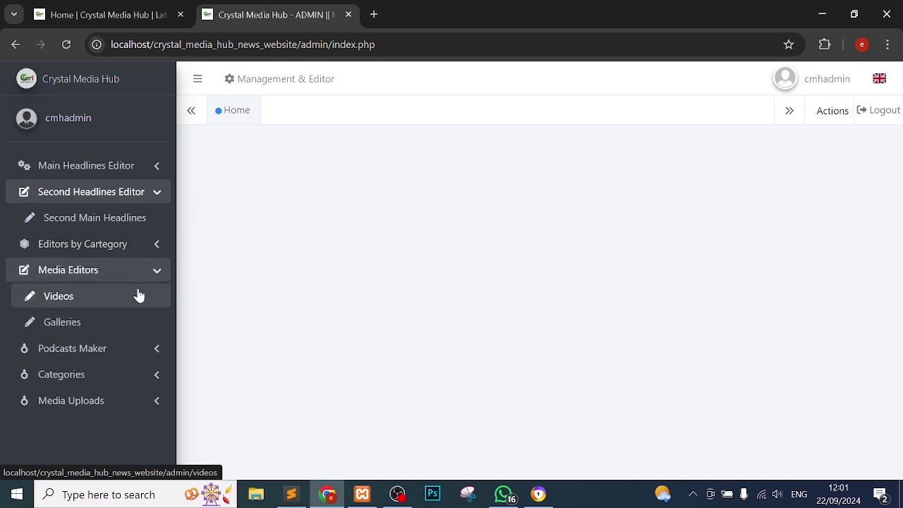
left_click(137, 294)
scroll(533, 266, "down", 1)
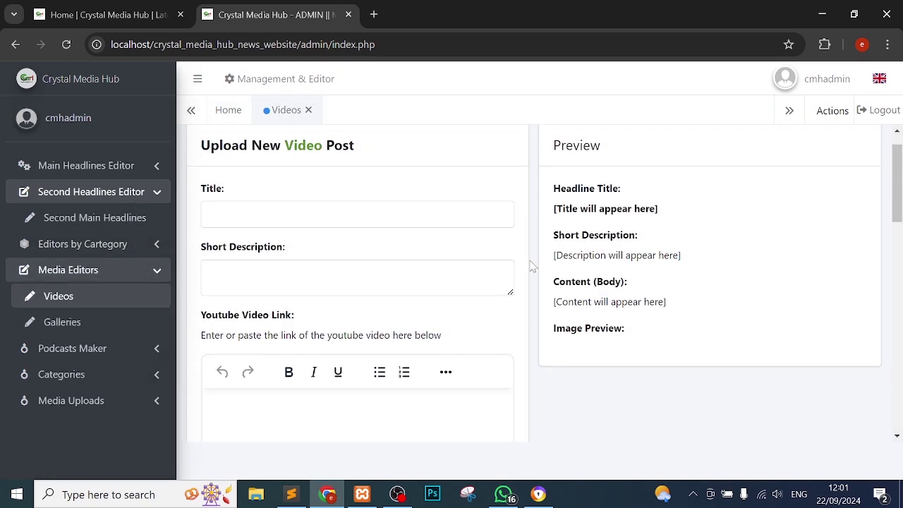
left_click(285, 251)
scroll(299, 285, "down", 2)
left_click(299, 285)
scroll(299, 285, "down", 3)
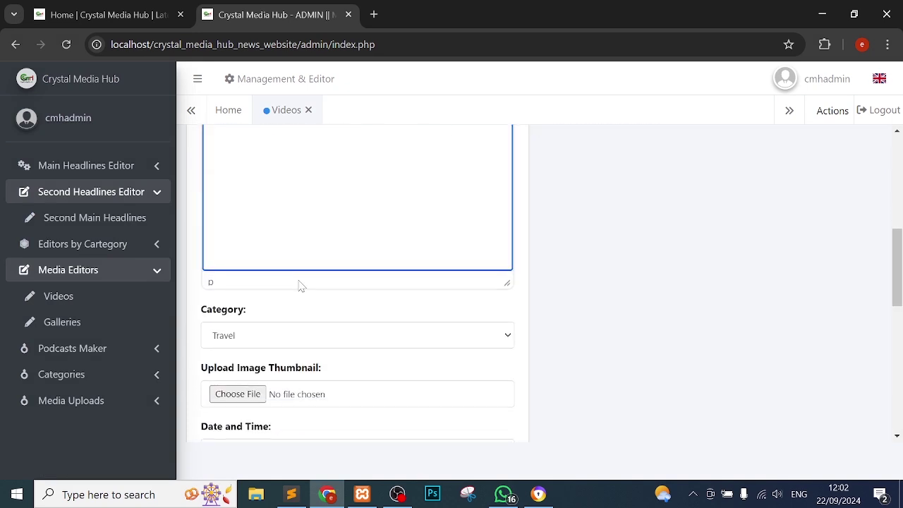
scroll(299, 285, "down", 2)
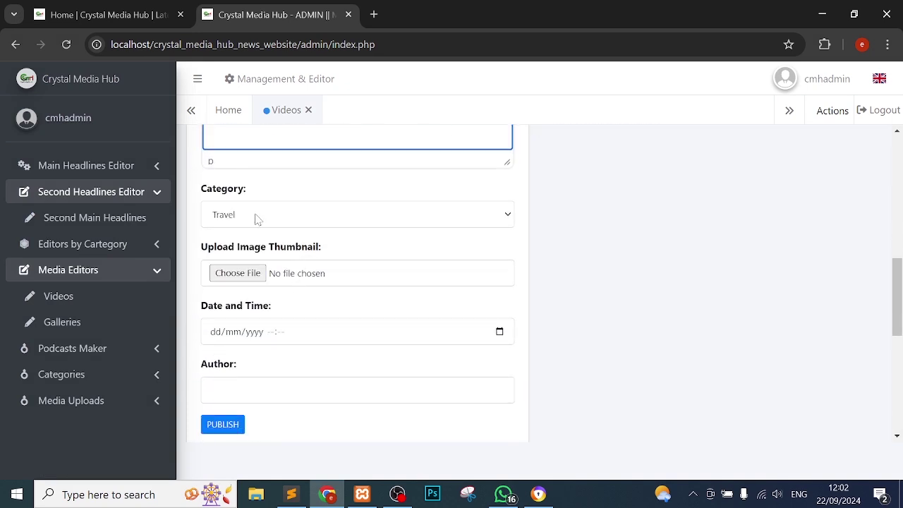
scroll(286, 319, "down", 3)
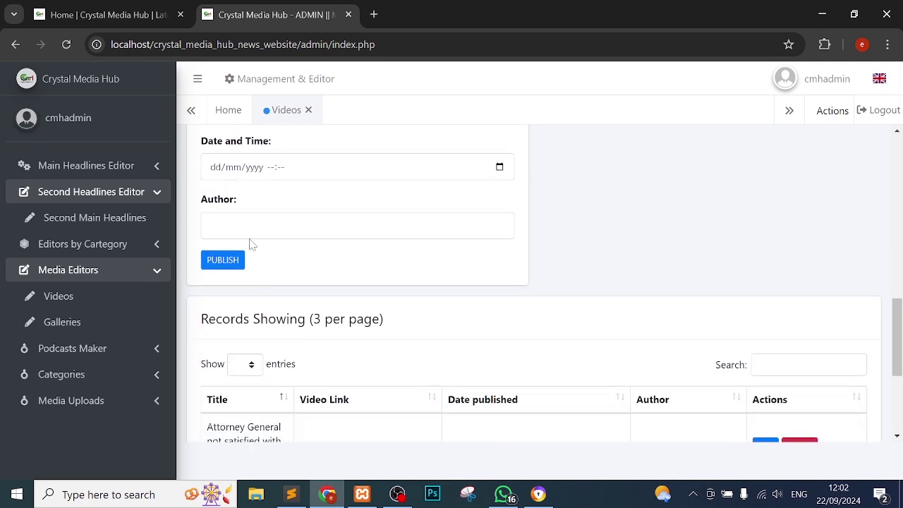
scroll(298, 367, "down", 2)
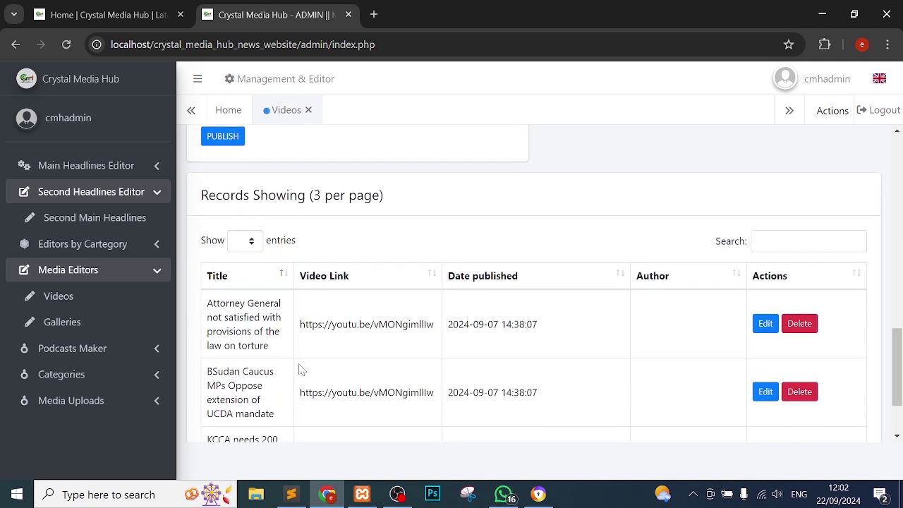
scroll(366, 301, "down", 2)
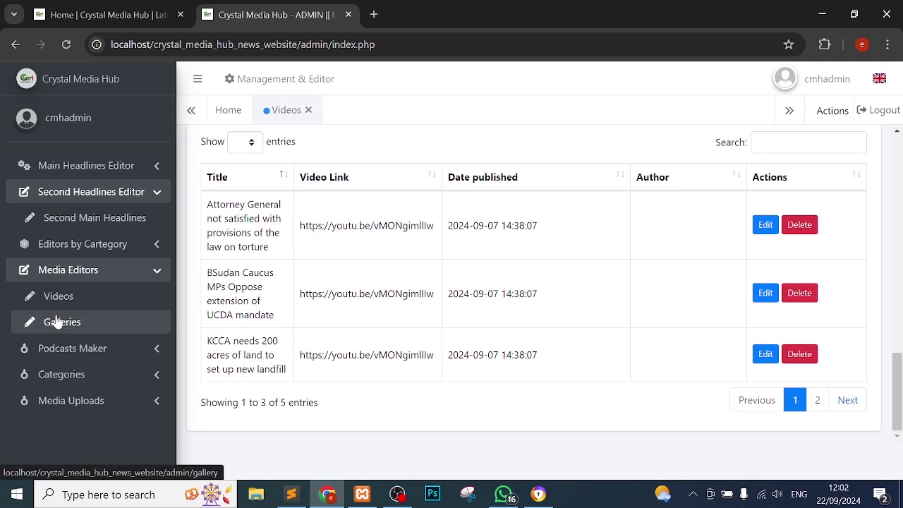
- Open Galleries and attach naked - Copy, naked - Copy (2) and naked - Copy (3) images
left_click(108, 326)
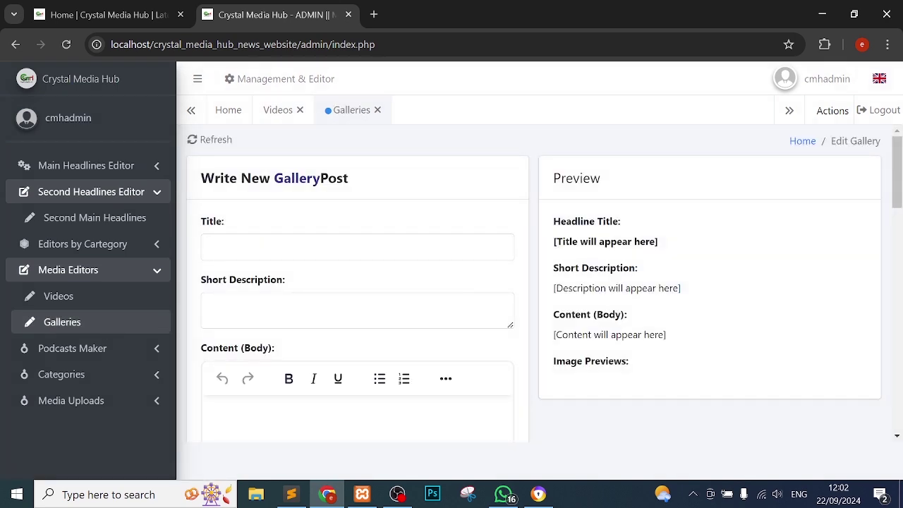
scroll(295, 279, "down", 6)
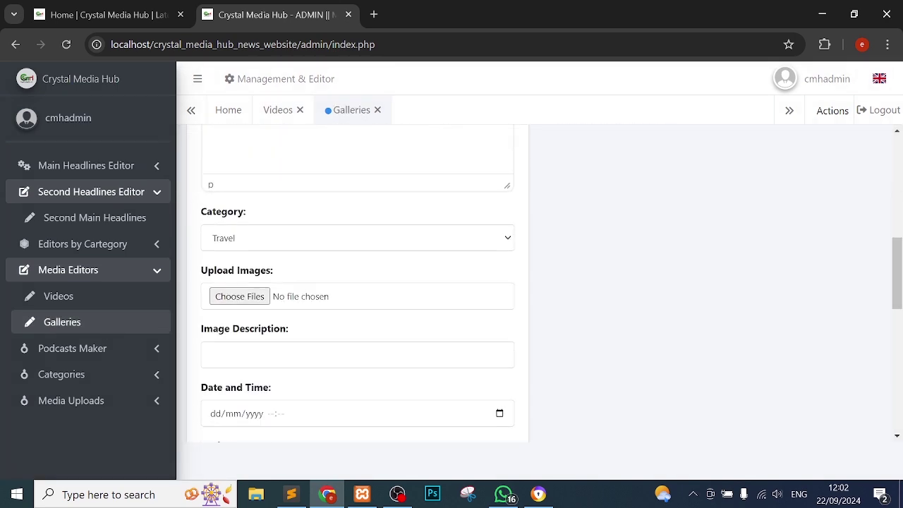
left_click(256, 297)
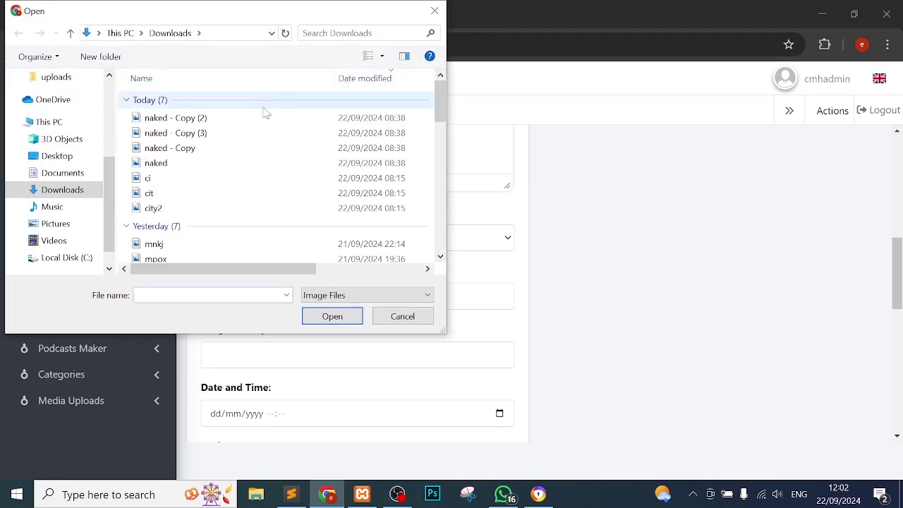
left_click(266, 117)
left_click(269, 134, "ctrl")
left_click(272, 147, "ctrl")
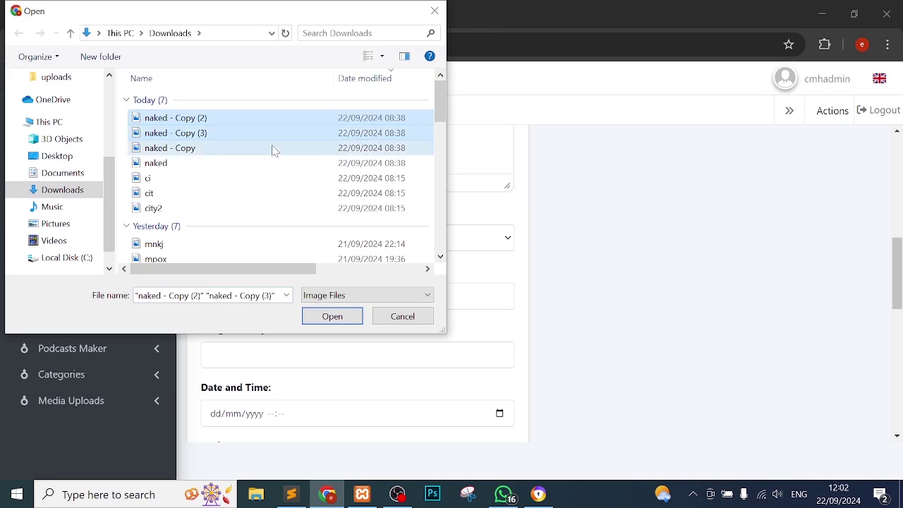
left_click(341, 316)
scroll(343, 317, "down", 1)
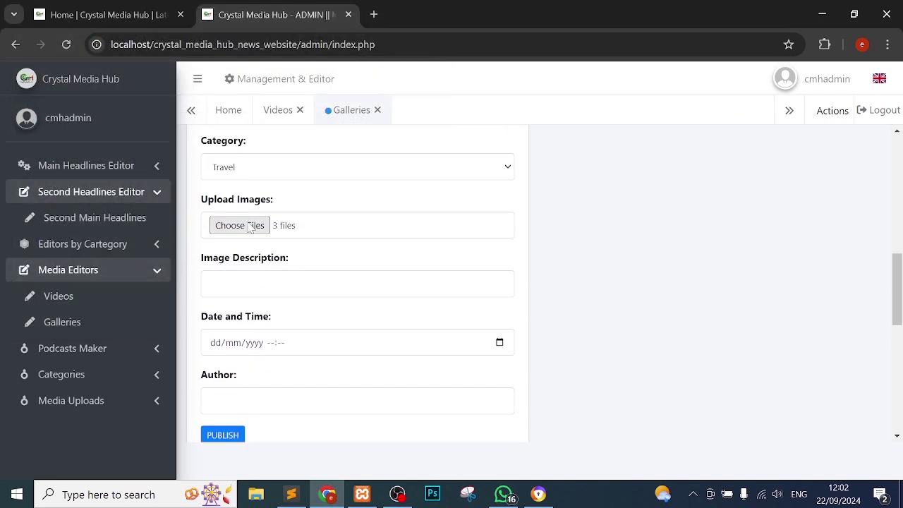
- Open the Podcasts editor under Podcasts Maker and scroll down to its podcast records table
left_click(148, 349)
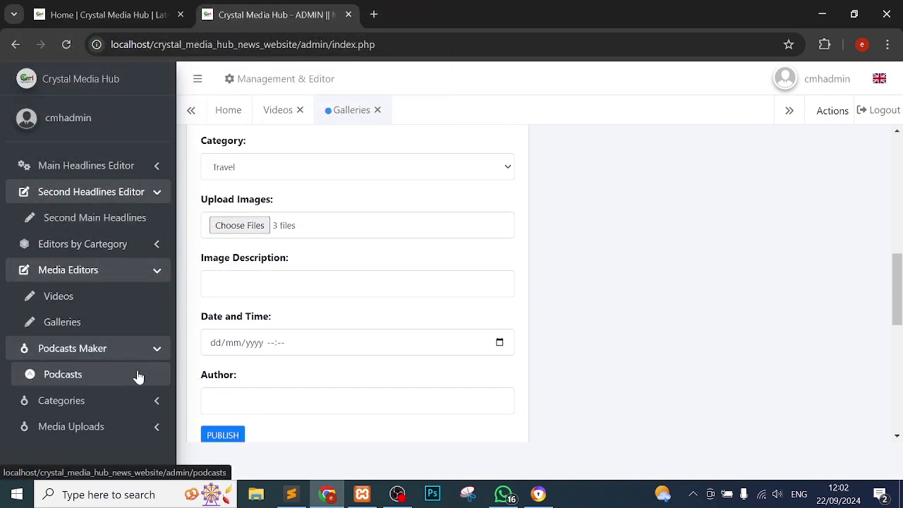
left_click(142, 375)
scroll(552, 274, "down", 1)
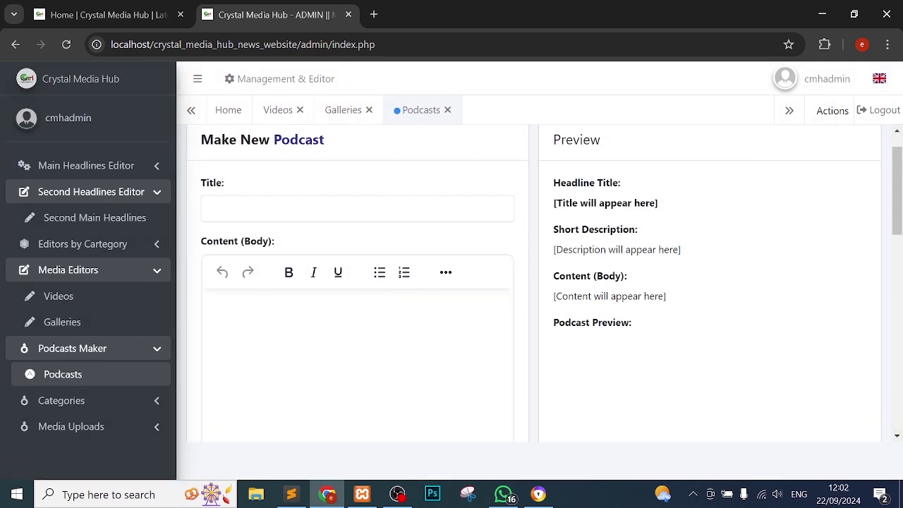
scroll(336, 296, "down", 3)
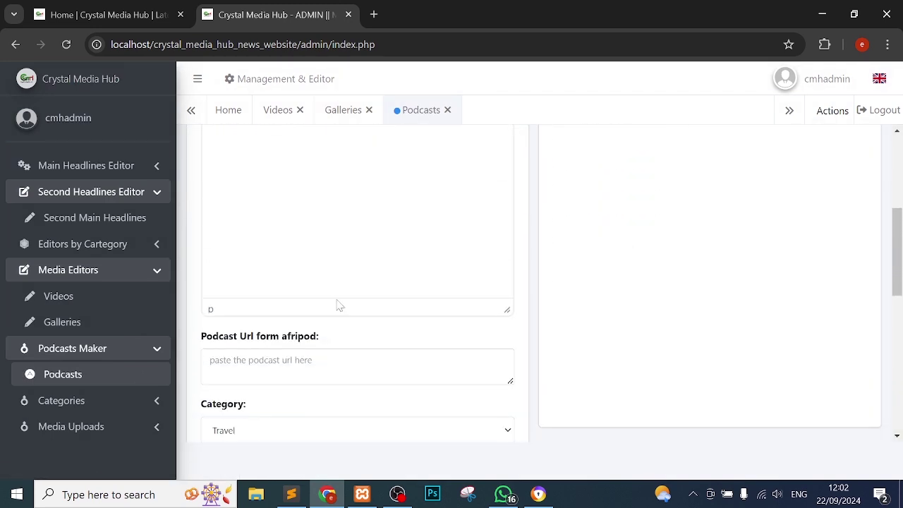
scroll(339, 341, "down", 2)
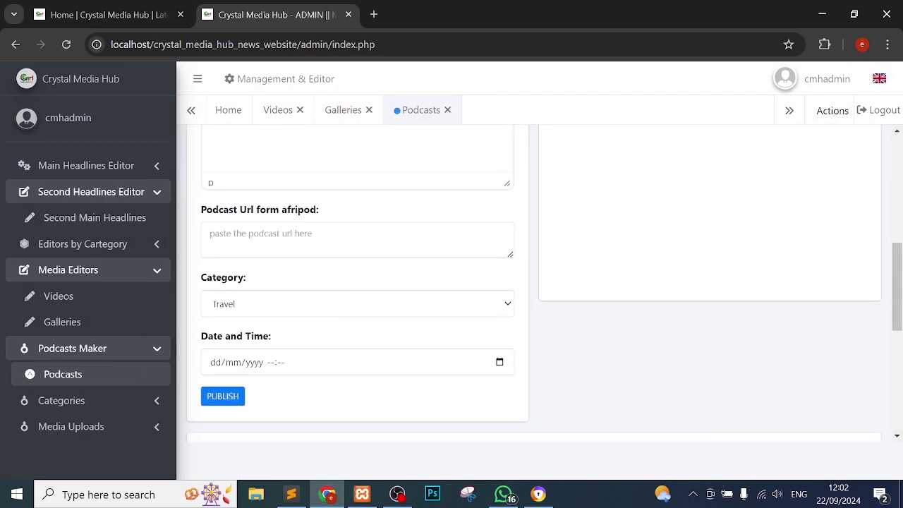
left_click(357, 240)
scroll(357, 282, "down", 5)
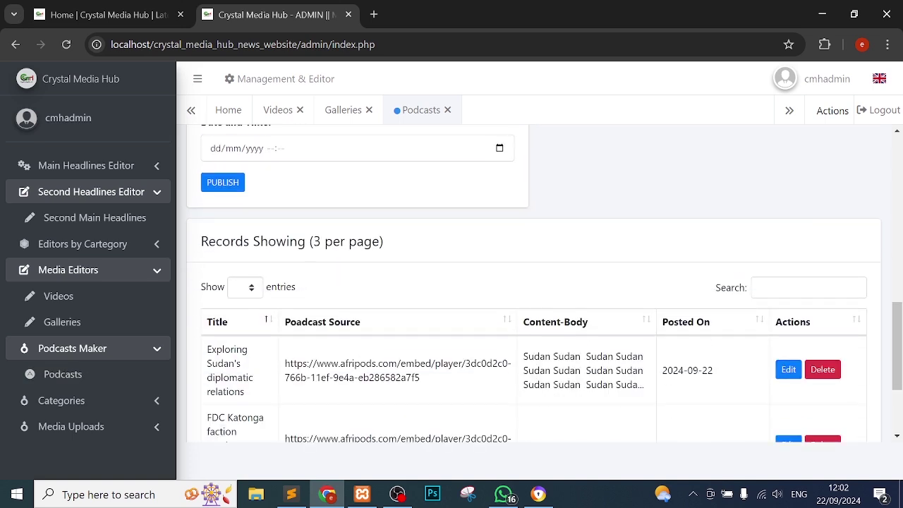
- Collapse the Main Headlines, Second Headlines, Podcasts Maker and Media Editors sidebar sections
left_click(150, 176)
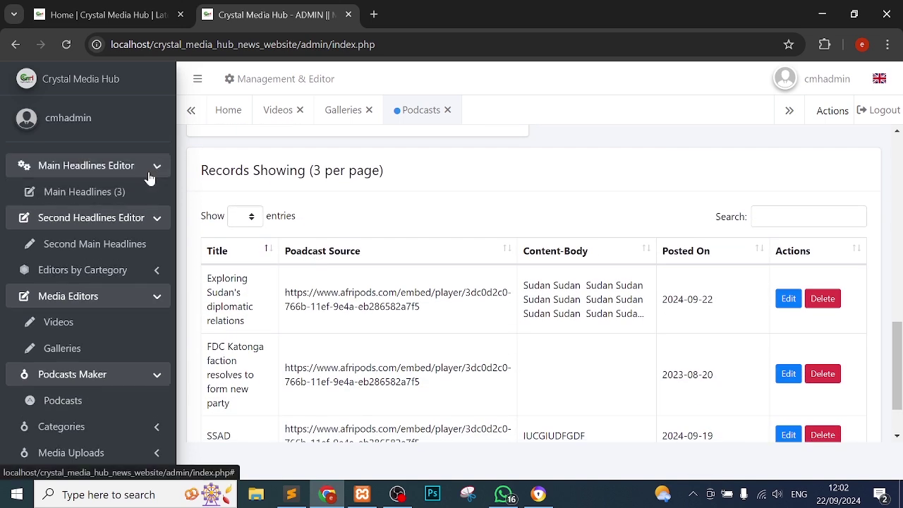
left_click(151, 191)
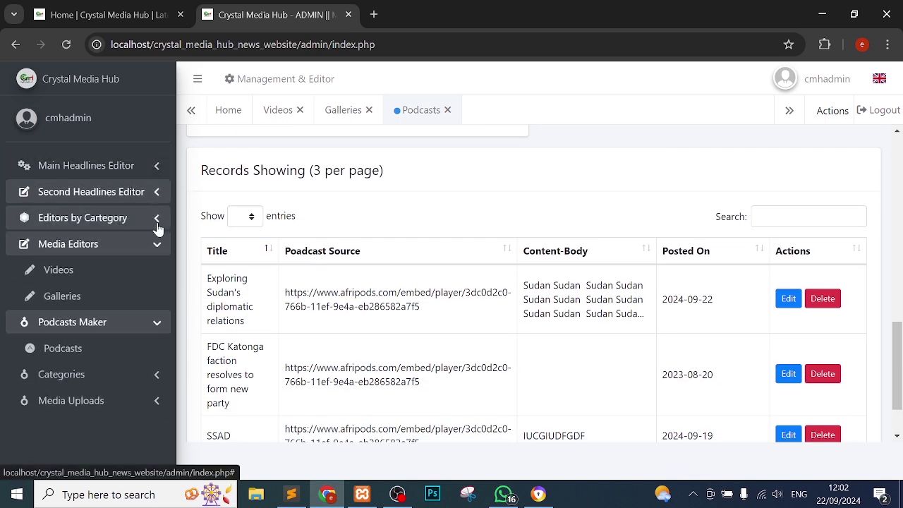
left_click_drag(157, 237, 154, 262)
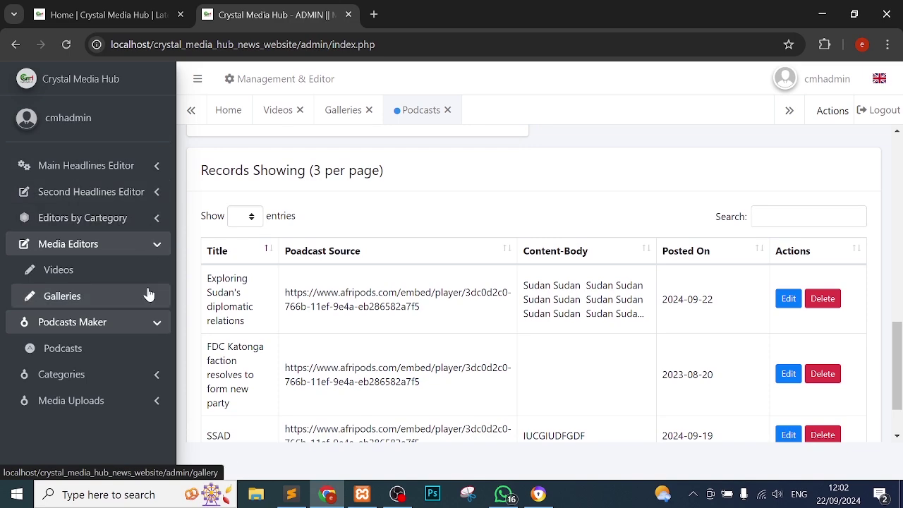
left_click(151, 322)
left_click(141, 247)
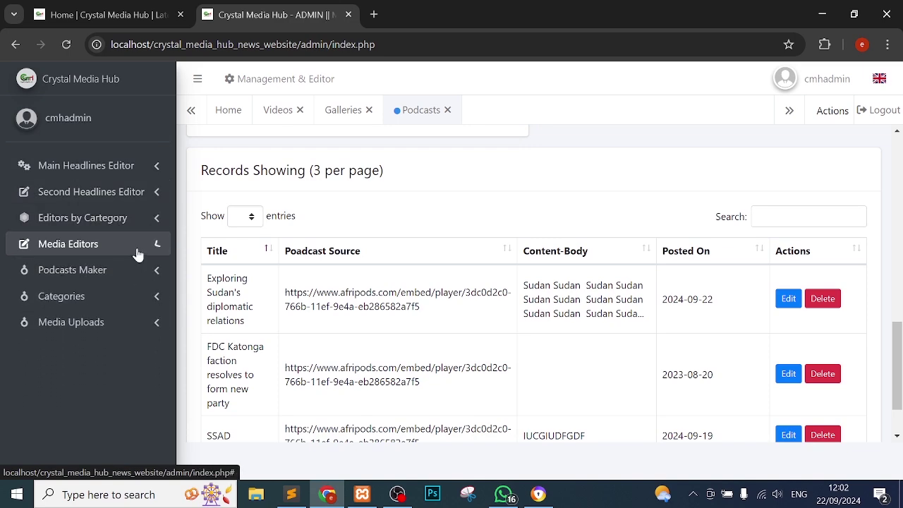
- Reload the public Crystal Media Hub website to check for updates, then return to the admin panel
left_click(91, 14)
key("F5")
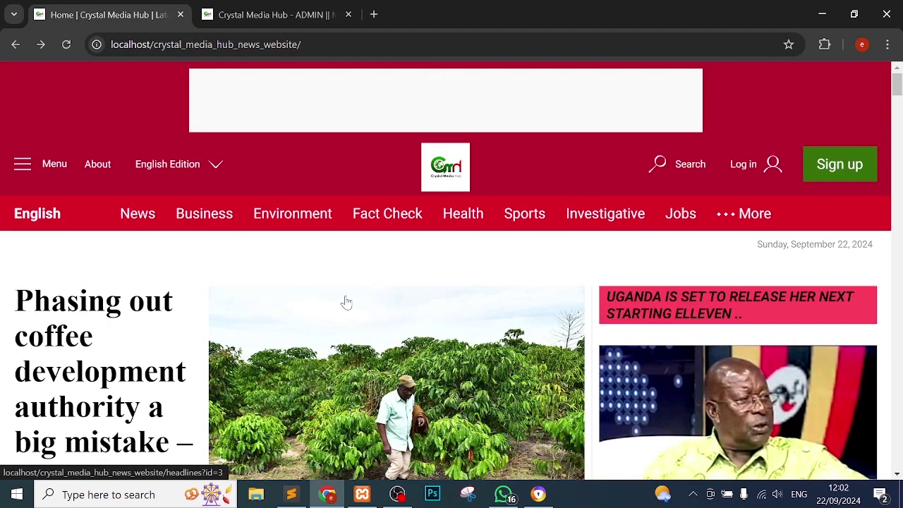
scroll(735, 313, "down", 3)
scroll(736, 312, "down", 5)
scroll(736, 313, "up", 10)
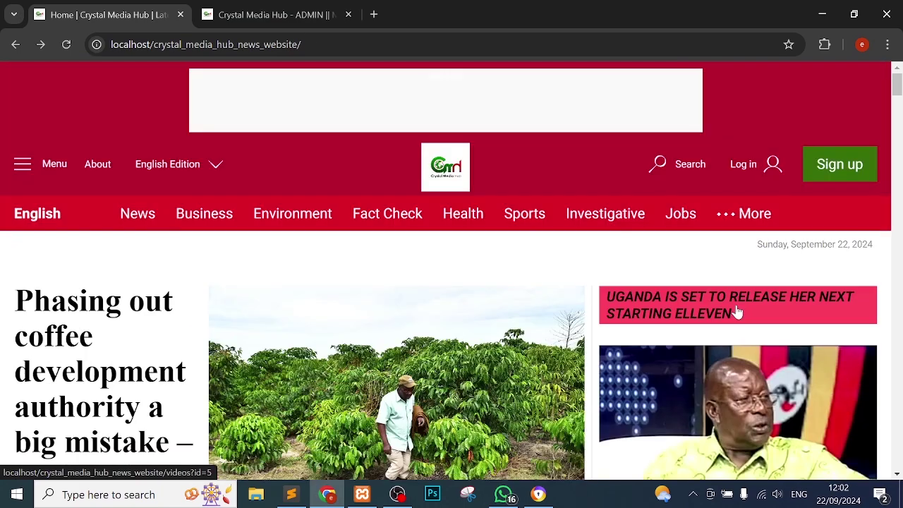
left_click(276, 12)
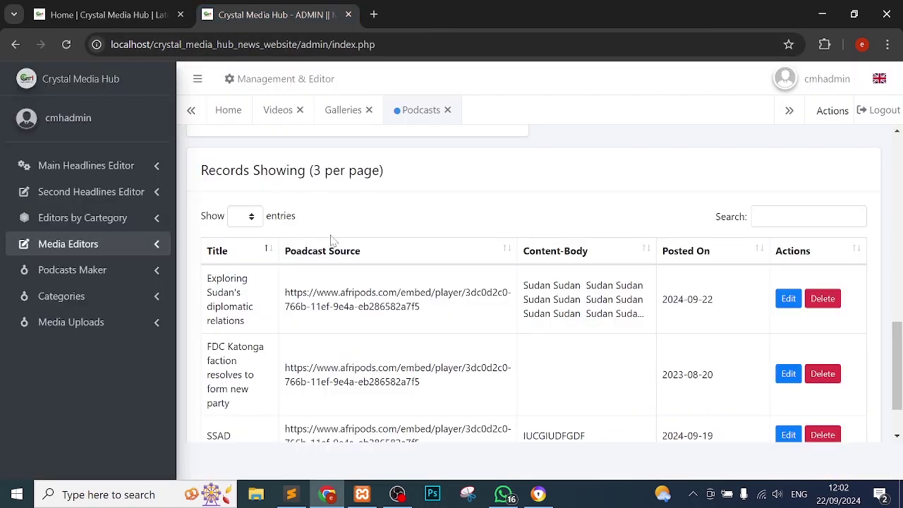
- Close the Videos, Galleries and Podcasts editor tabs
left_click(299, 110)
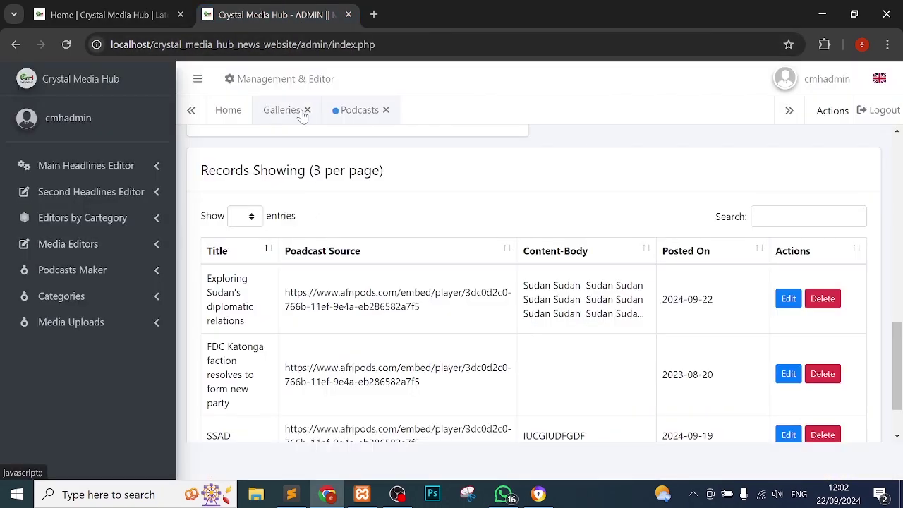
left_click(306, 111)
left_click(315, 110)
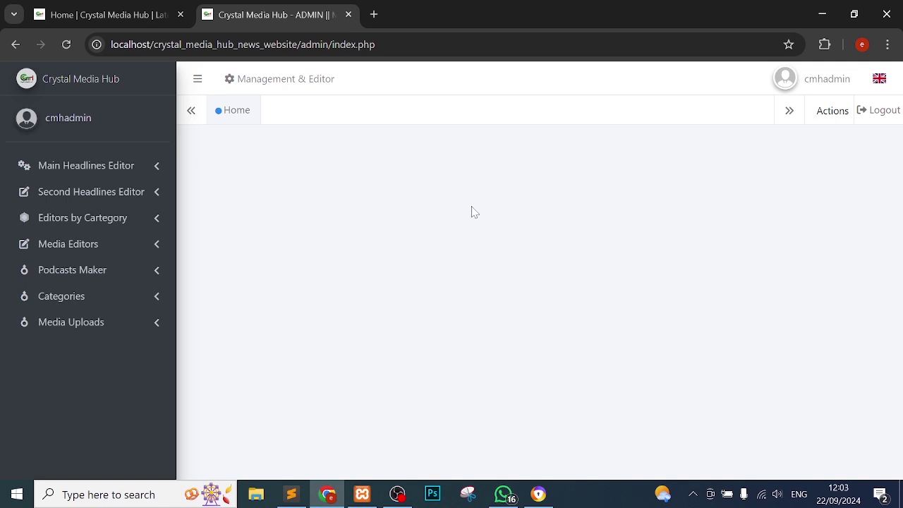
- Log out of the cmhadmin account, returning to the CMH Admin Login page
left_click(819, 79)
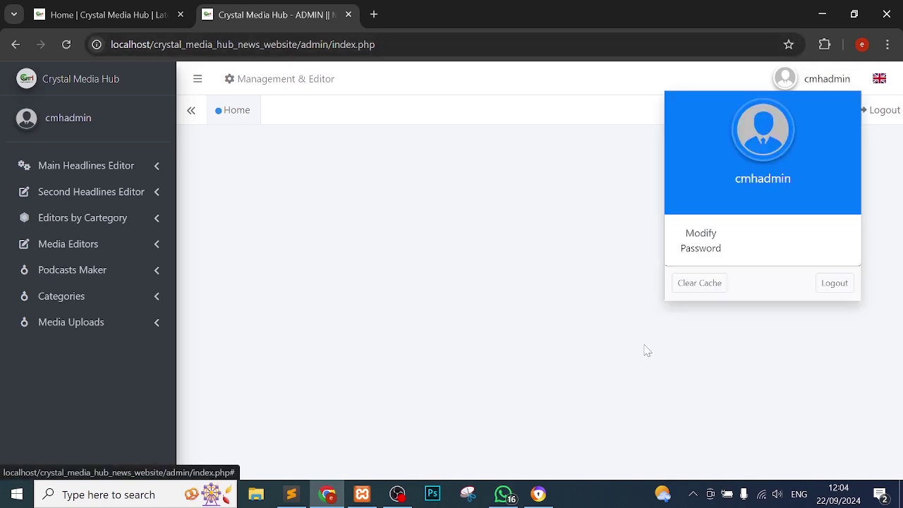
left_click(824, 286)
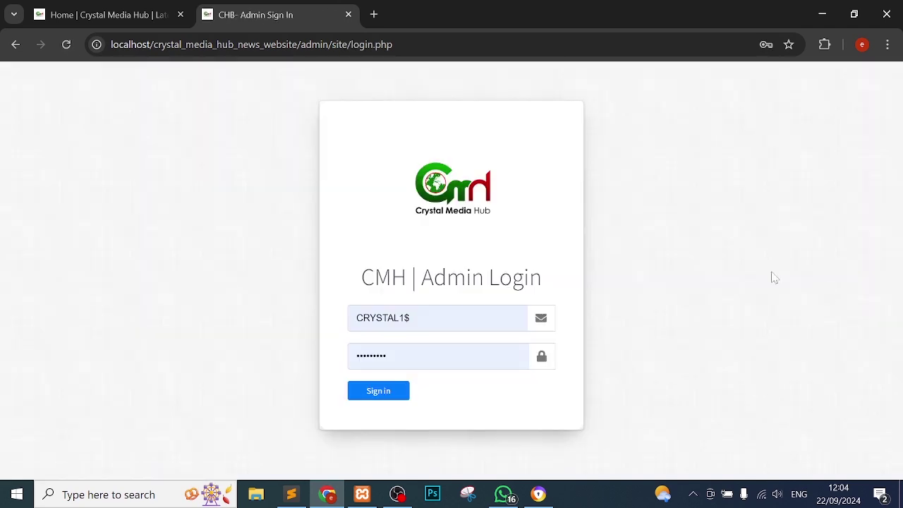
double_click(381, 319)
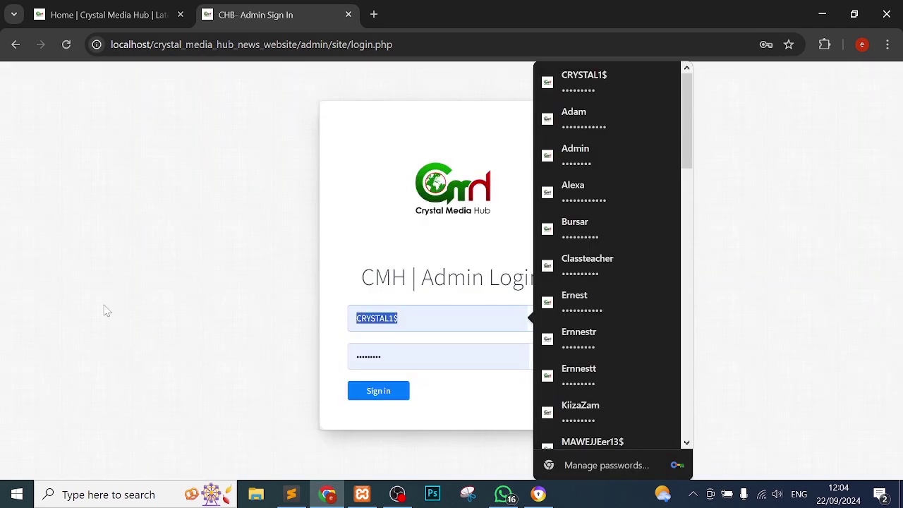
left_click(221, 280)
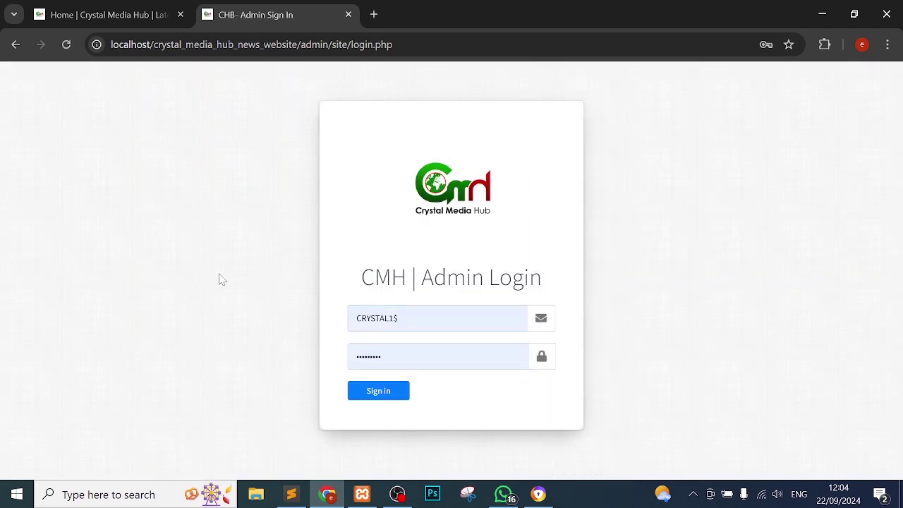